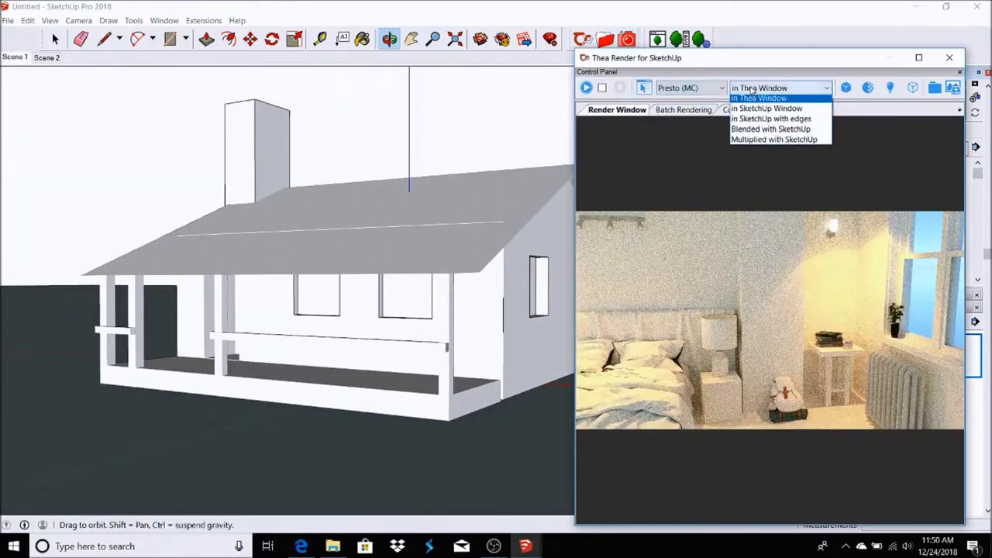
# Start the Thea interactive render and open the Thea Browser's Online Repository categories
pyautogui.click(586, 88)
pyautogui.moveTo(406, 286)
pyautogui.mouseDown()
pyautogui.moveTo(517, 317)
pyautogui.moveTo(467, 348)
pyautogui.moveTo(474, 237)
pyautogui.mouseUp()
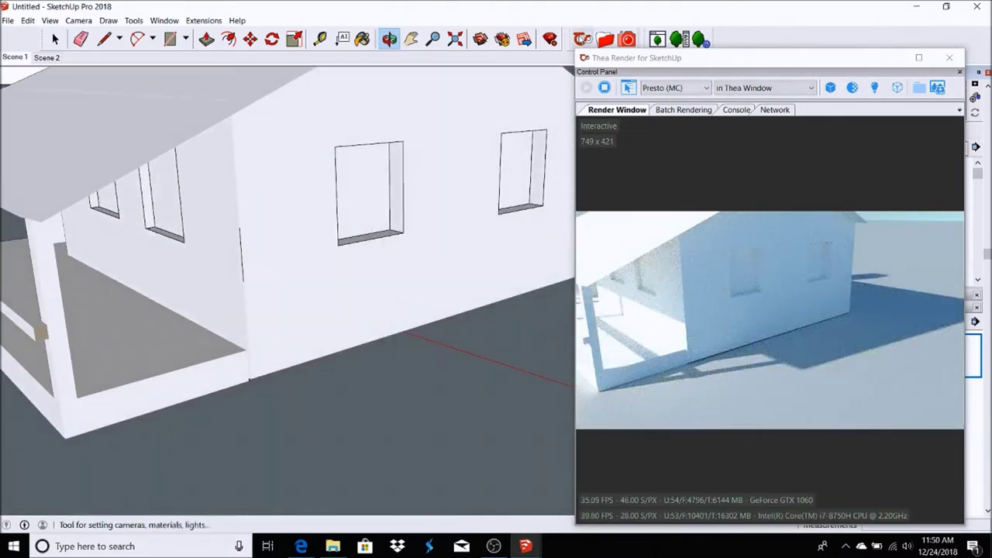
pyautogui.click(605, 39)
pyautogui.click(158, 162)
pyautogui.click(167, 310)
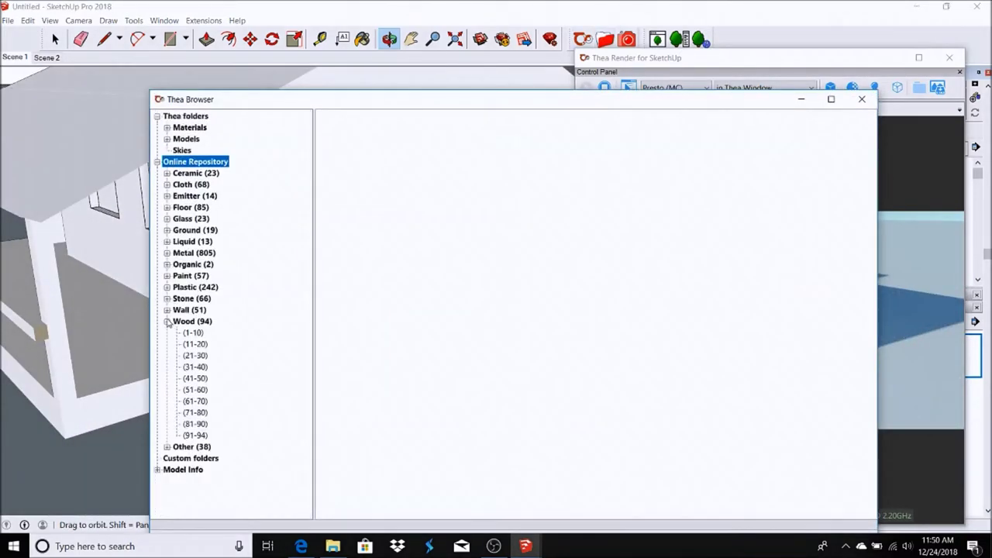
# Browse the online Wood material pages and load wood_planks_2048x2048 into the Paint Bucket
pyautogui.click(195, 367)
pyautogui.click(198, 424)
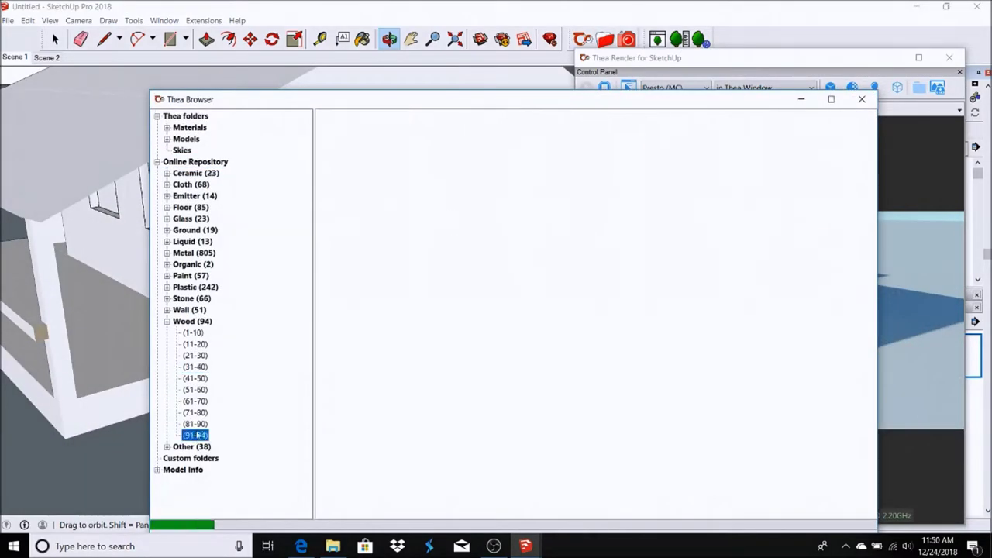
pyautogui.click(195, 412)
pyautogui.click(195, 401)
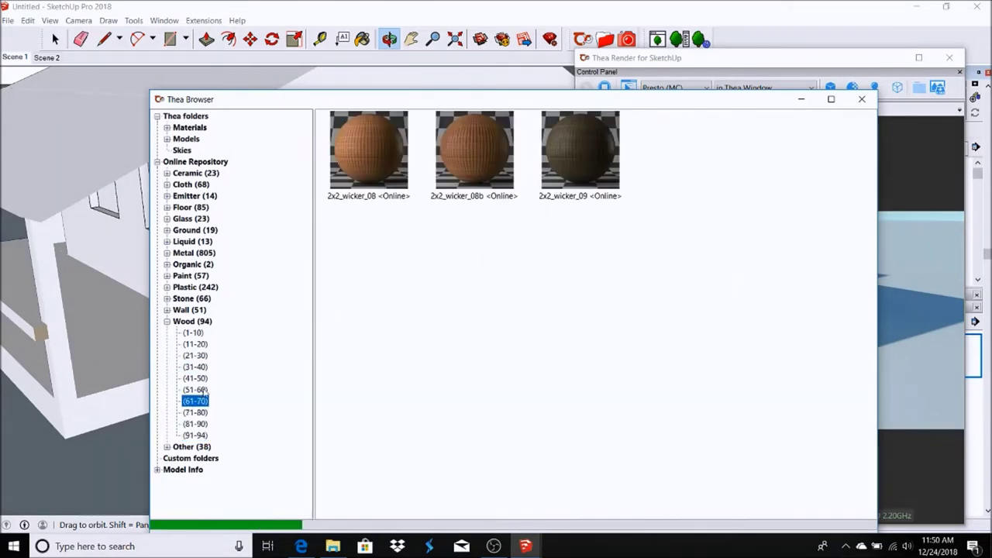
pyautogui.click(203, 389)
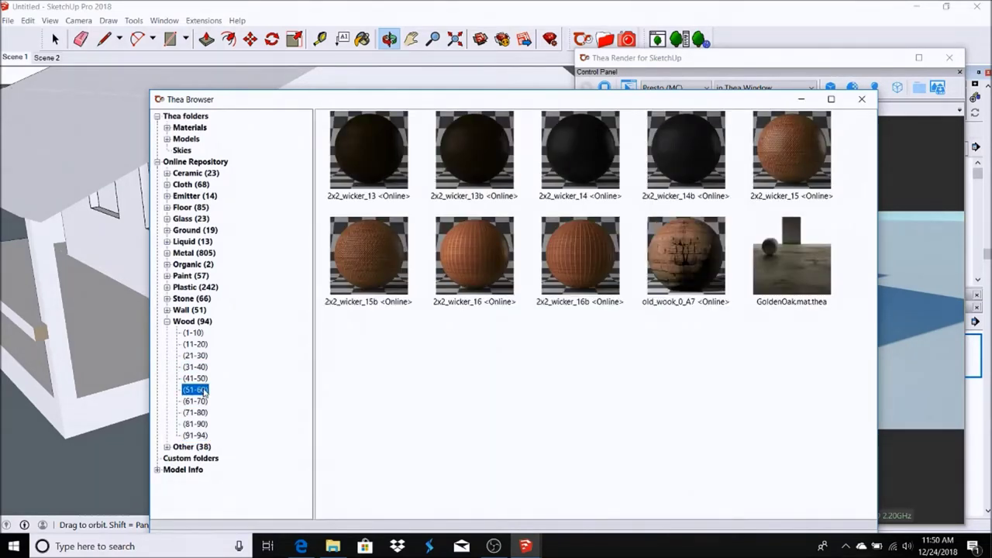
pyautogui.click(200, 378)
pyautogui.click(200, 367)
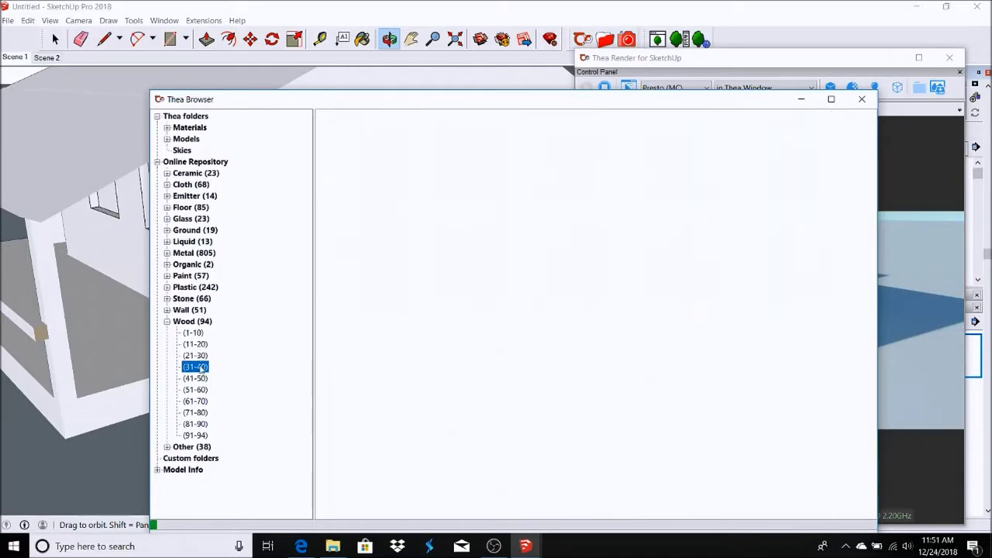
pyautogui.click(200, 426)
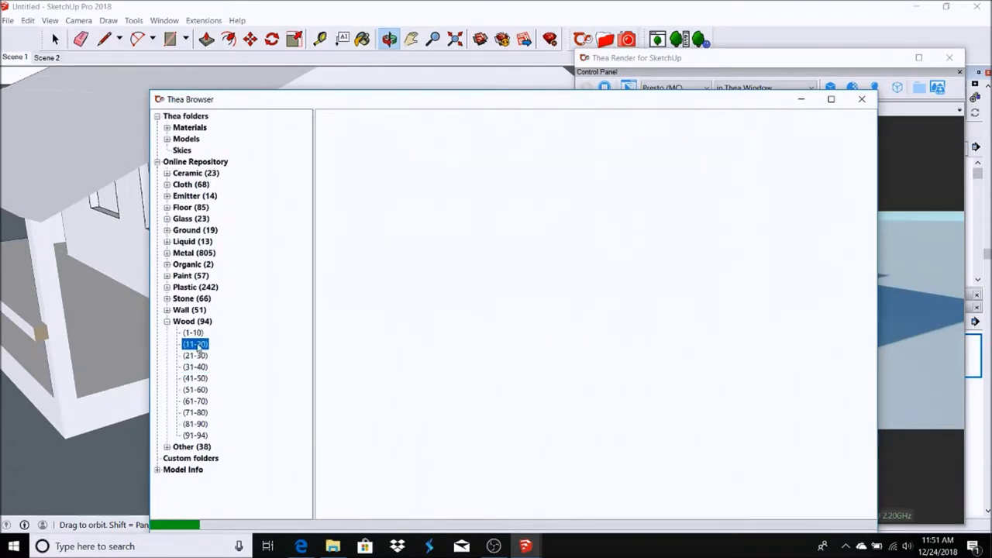
pyautogui.doubleClick(768, 149)
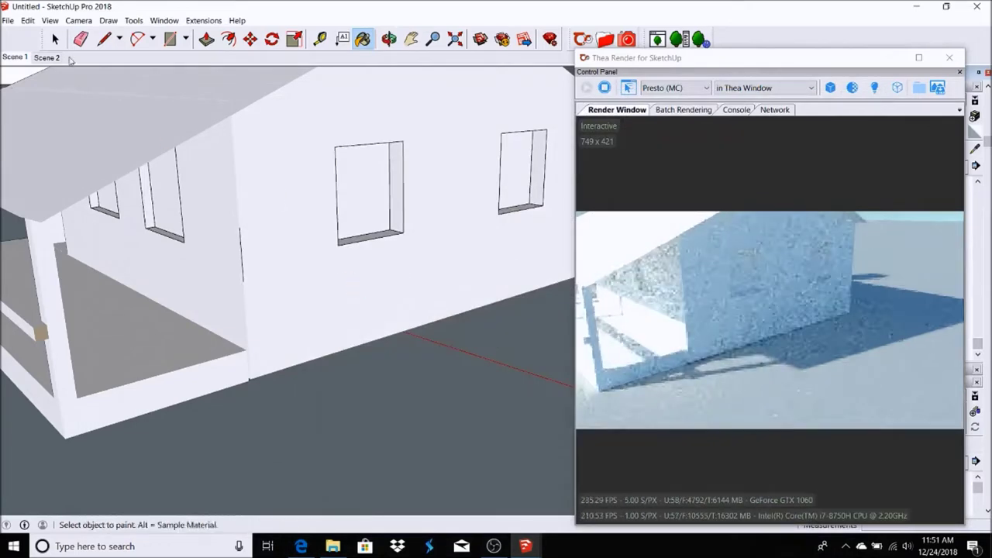
pyautogui.click(289, 145)
# Paint the long side wall with the wood planks material
pyautogui.doubleClick(289, 146)
pyautogui.click(361, 38)
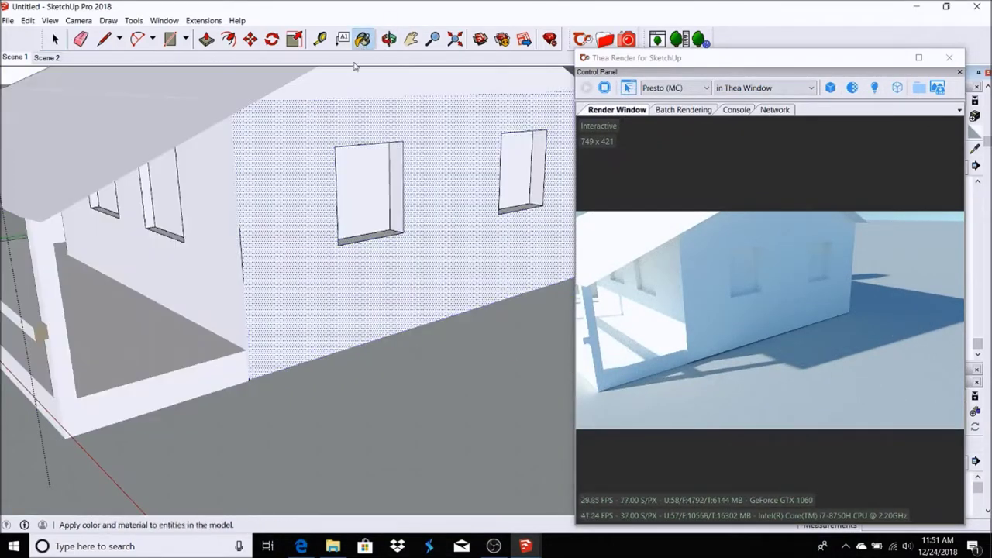
pyautogui.click(300, 174)
pyautogui.press('space')
# Reverse the wall face so it faces outward and repaint it with wood planks
pyautogui.rightClick(177, 124)
pyautogui.click(222, 238)
pyautogui.press('b')
pyautogui.click(292, 145)
# Paint the left wall with wood planks and orbit to view the whole house
pyautogui.moveTo(292, 145); pyautogui.dragTo(257, 132, button='middle')
pyautogui.click(138, 172)
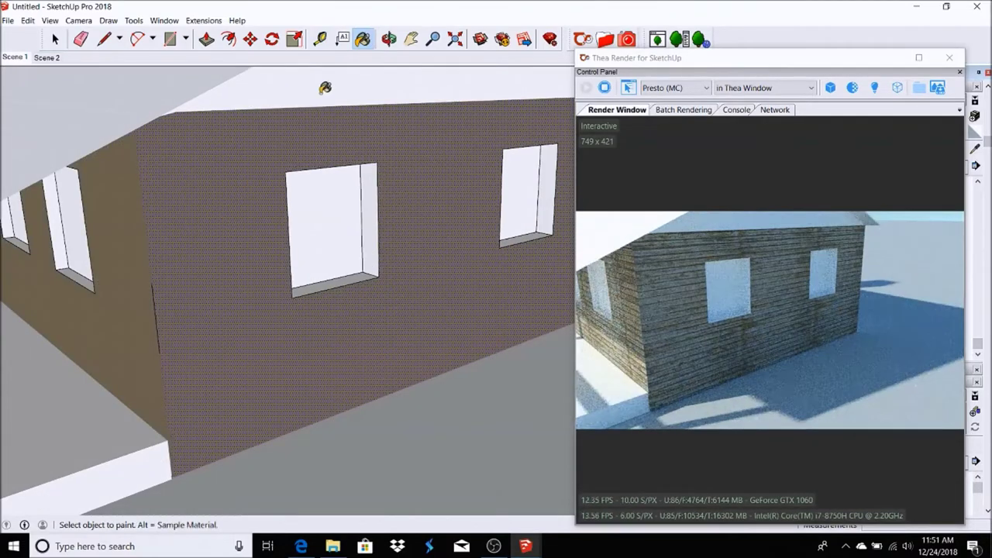
pyautogui.moveTo(326, 89)
pyautogui.mouseDown(button='middle')
pyautogui.moveTo(291, 265)
pyautogui.moveTo(361, 276)
pyautogui.mouseUp(button='middle')
pyautogui.moveTo(319, 175)
pyautogui.mouseDown(button='middle')
pyautogui.moveTo(284, 291)
pyautogui.moveTo(355, 78)
pyautogui.moveTo(452, 277)
pyautogui.moveTo(496, 194)
pyautogui.mouseUp(button='middle')
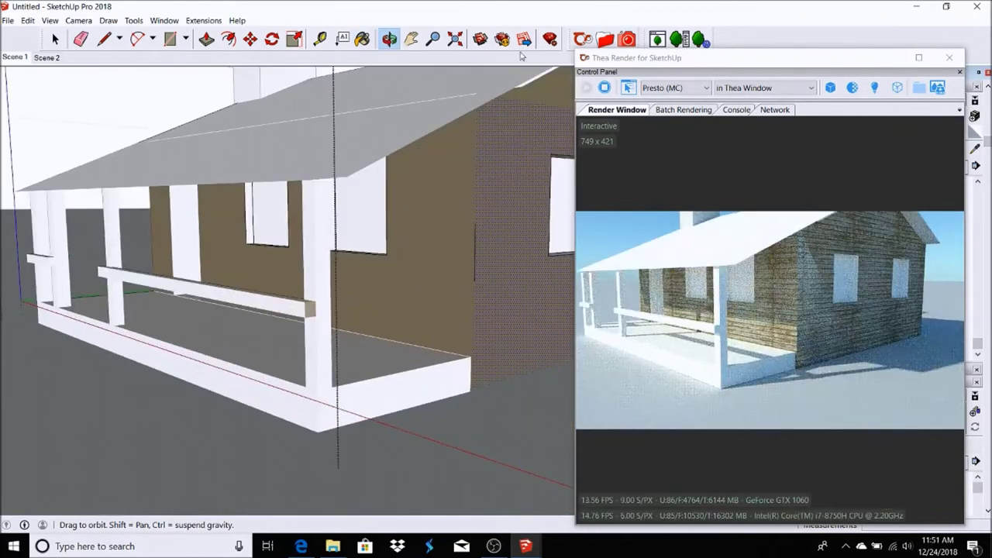
# Paint the porch floor with wood, then undo it
pyautogui.click(523, 39)
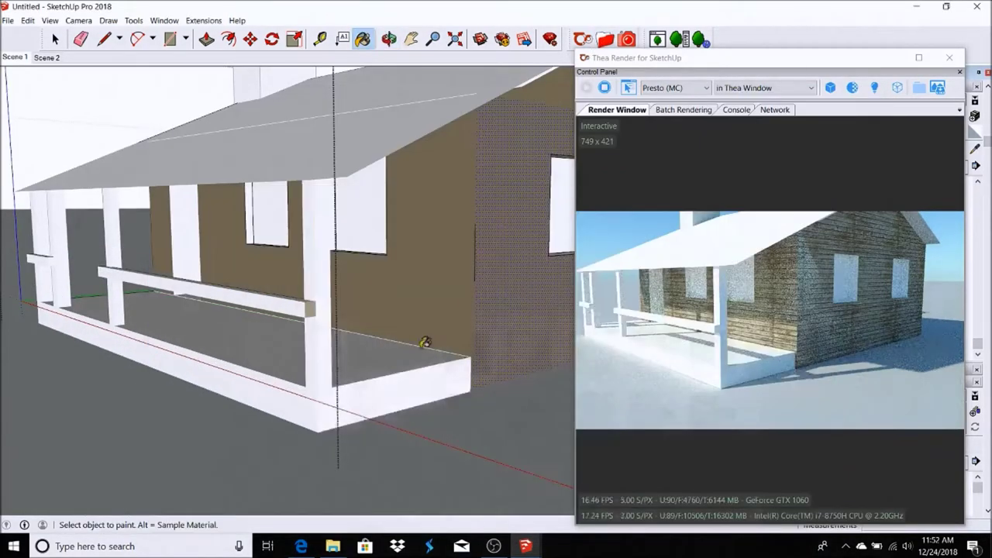
pyautogui.scroll(3, 405, 372)
pyautogui.scroll(3, 416, 354)
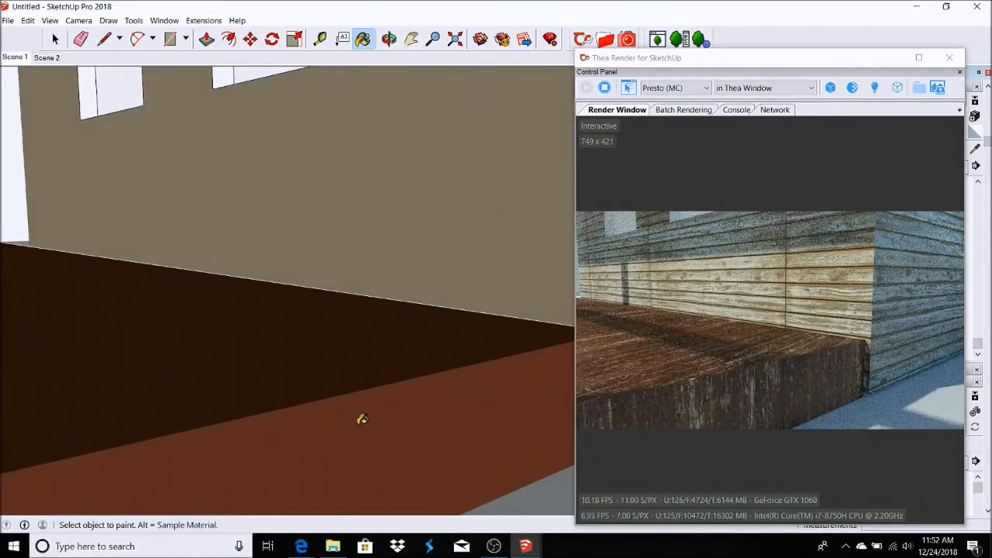
pyautogui.scroll(-5, 353, 420)
pyautogui.scroll(-3, 337, 423)
pyautogui.hotkey('ctrl', 'z')
pyautogui.hotkey('ctrl', 'z')
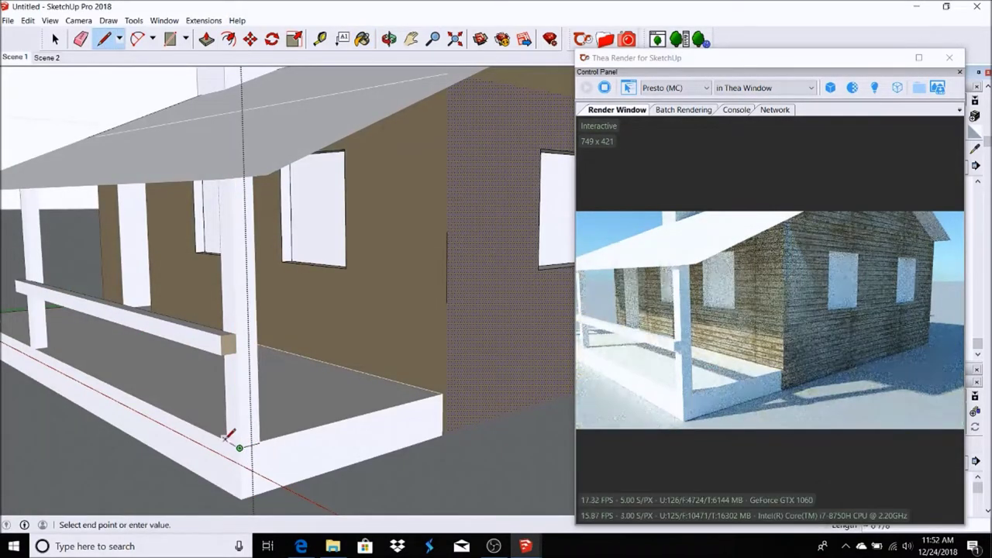
# Paint the selected porch floor and posts with the dark wood material
pyautogui.press('space')
pyautogui.click(252, 383)
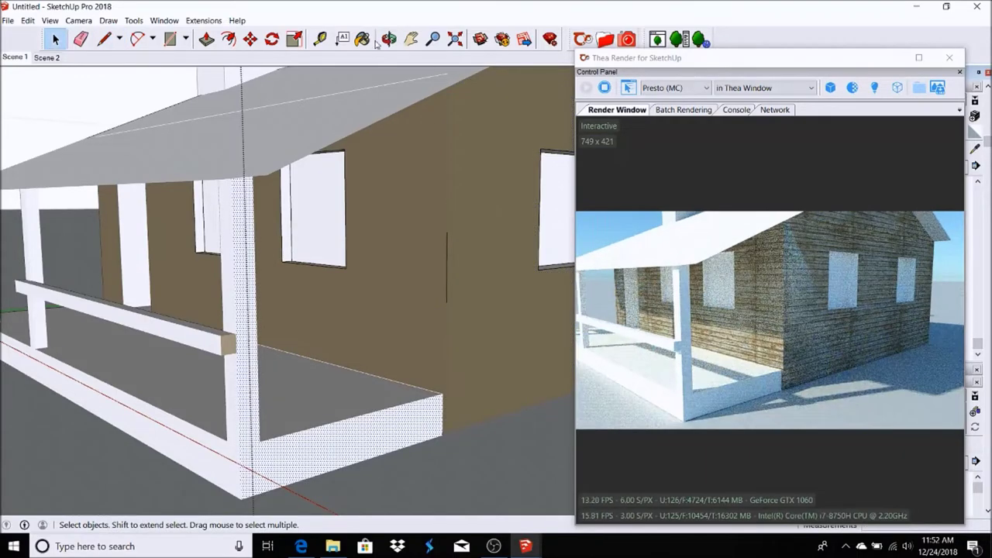
pyautogui.click(328, 387)
# Orbit to inspect the painted porch, then show online Stone materials 61-66
pyautogui.moveTo(344, 401); pyautogui.dragTo(196, 410, button='middle')
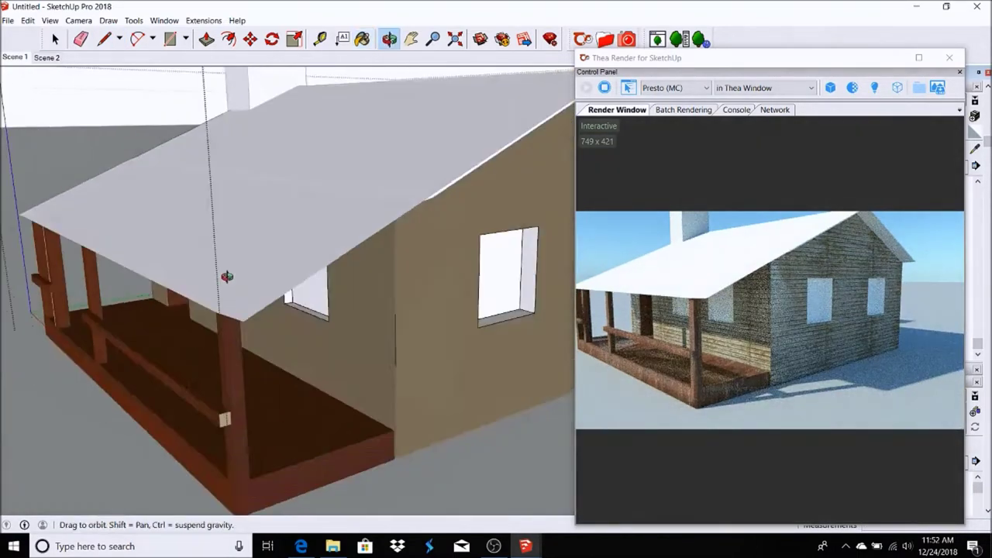
pyautogui.scroll(-5, 343, 328)
pyautogui.moveTo(381, 410); pyautogui.dragTo(348, 371, button='middle')
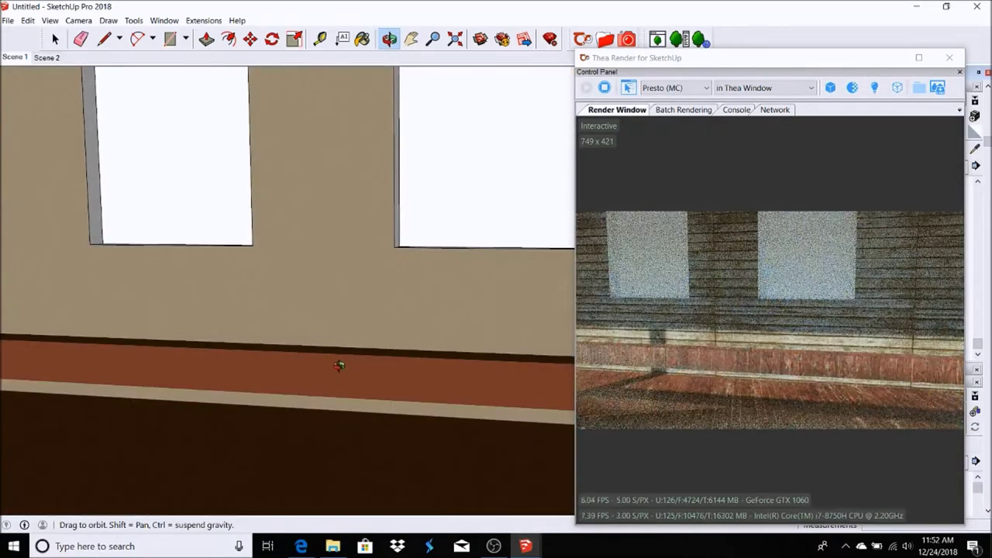
pyautogui.scroll(5, 202, 394)
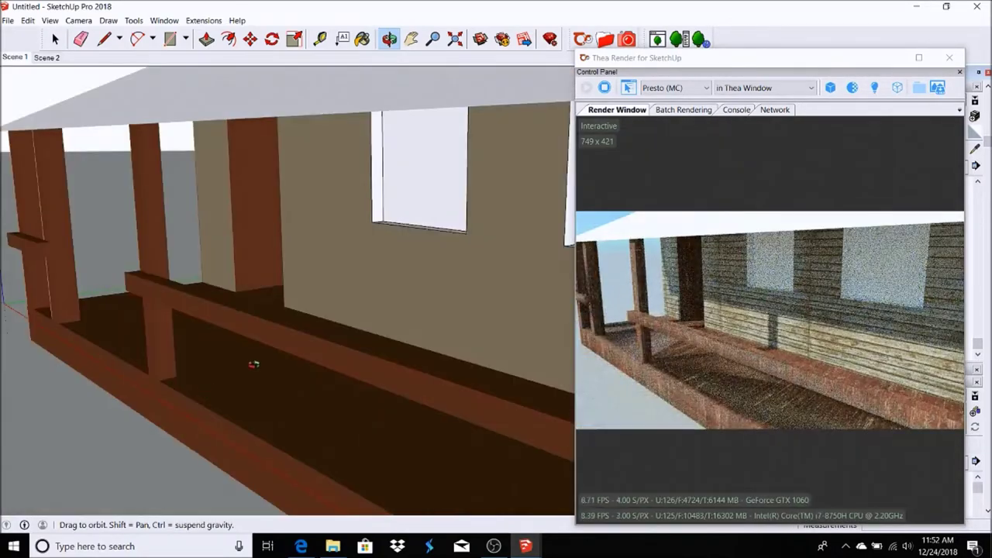
pyautogui.scroll(2, 265, 369)
pyautogui.scroll(-10, 264, 369)
pyautogui.scroll(8, 248, 295)
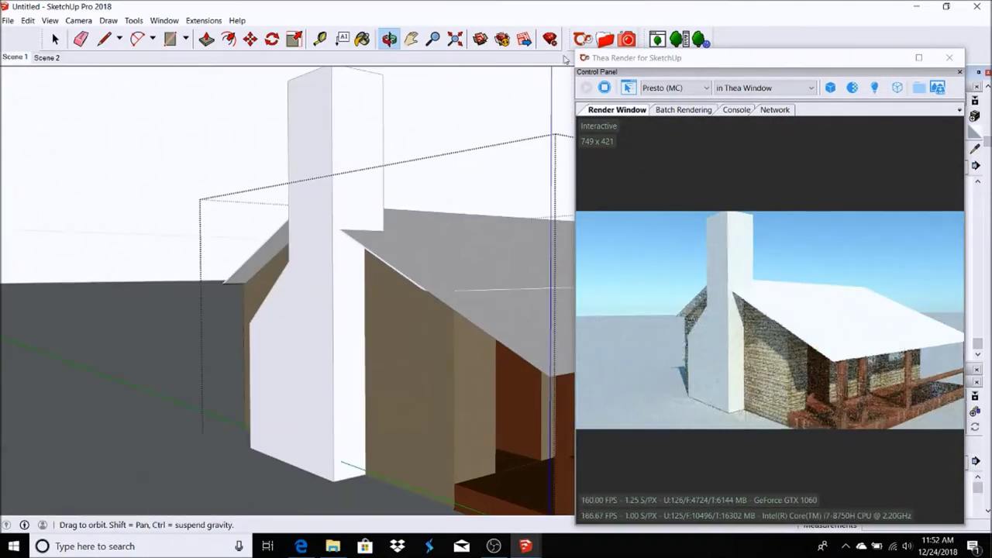
pyautogui.click(167, 298)
pyautogui.click(195, 378)
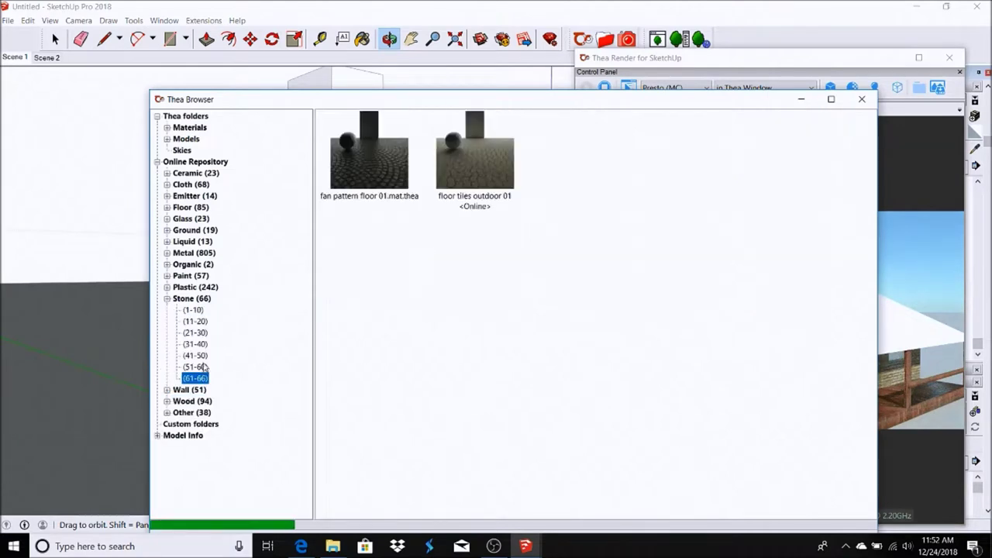
# Browse the Stone and Wall material pages and choose a stone material for the chimney
pyautogui.click(195, 367)
pyautogui.click(167, 389)
pyautogui.click(193, 400)
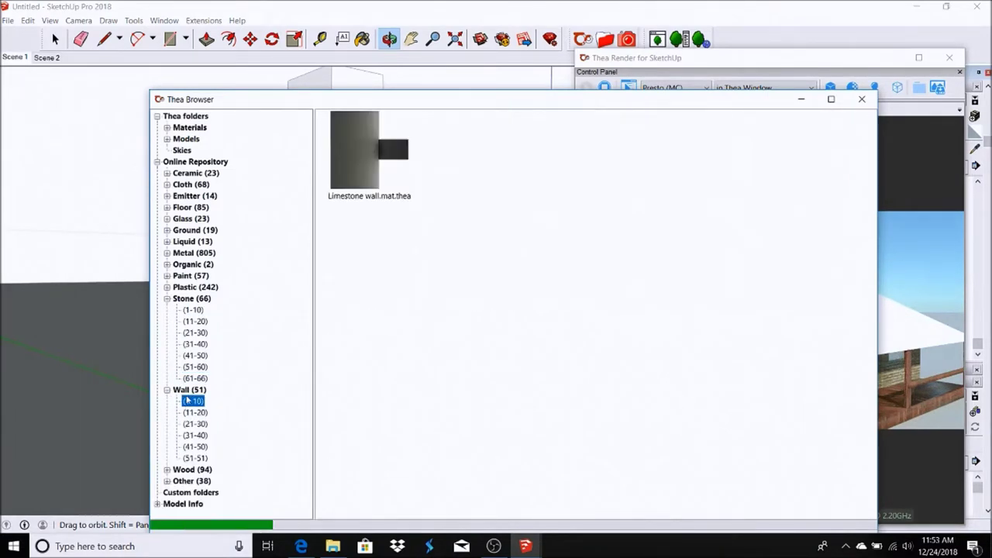
pyautogui.click(195, 412)
pyautogui.click(195, 423)
pyautogui.click(195, 435)
pyautogui.click(195, 446)
pyautogui.click(196, 458)
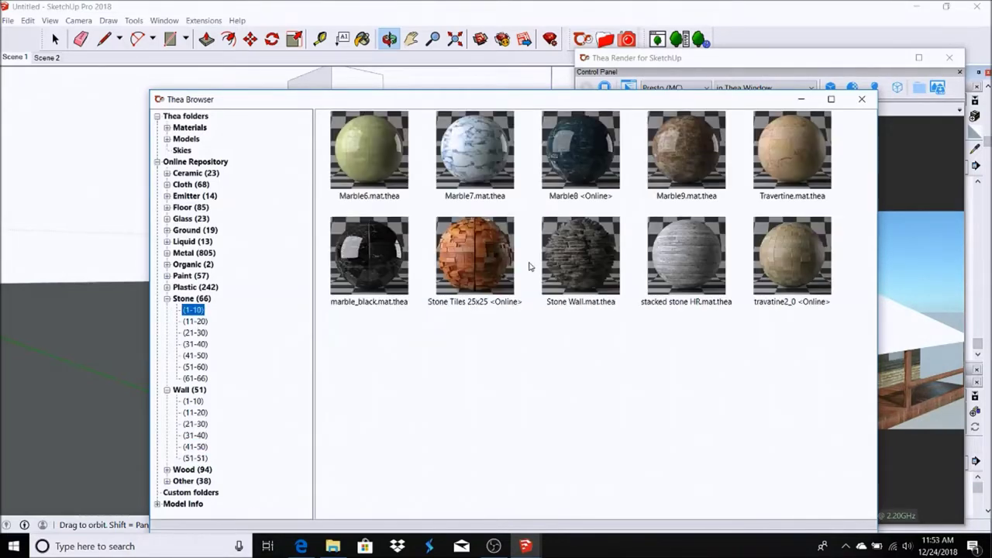
pyautogui.click(801, 101)
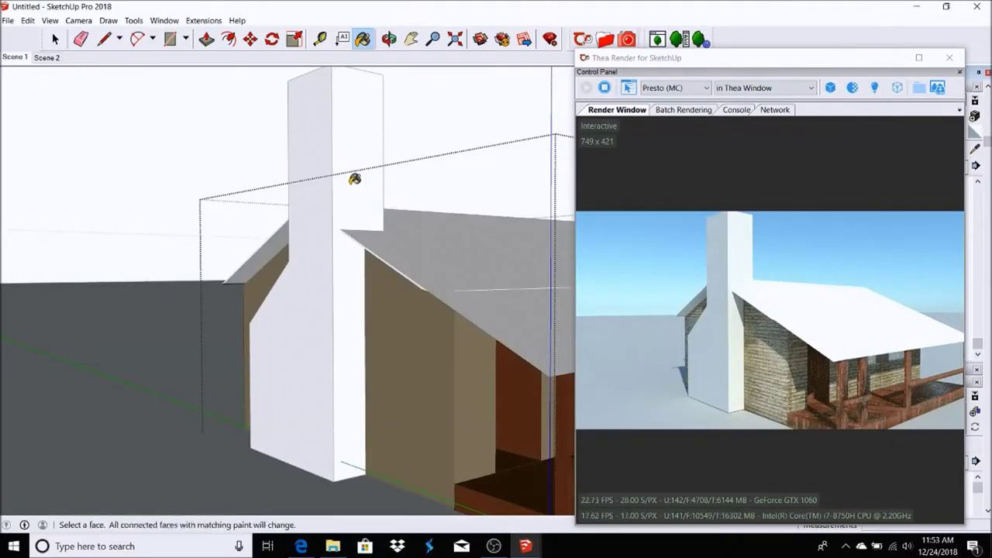
# Paint the chimney face with the stone material and orbit around the house to check it
pyautogui.doubleClick(346, 133)
pyautogui.press('b')
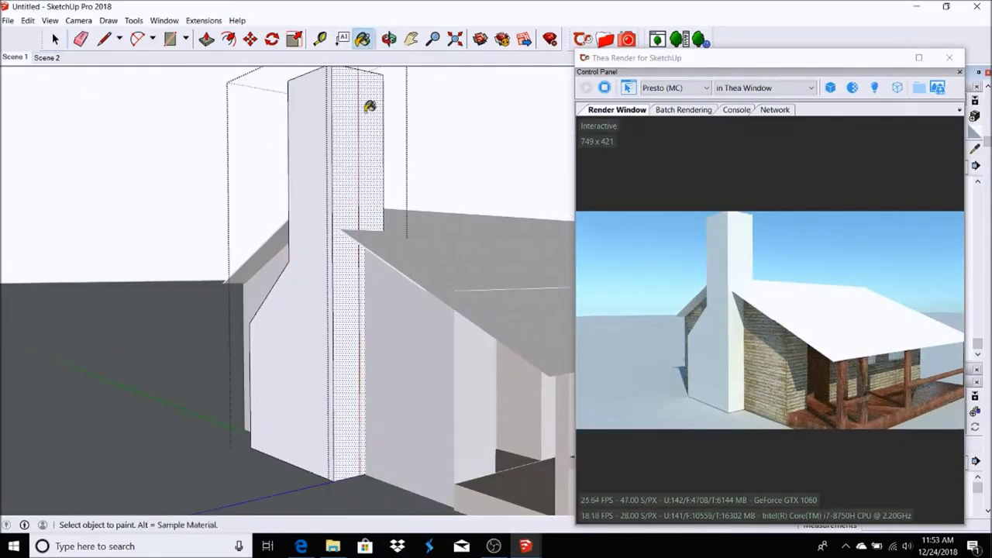
pyautogui.click(350, 150)
pyautogui.moveTo(348, 161); pyautogui.dragTo(462, 277, button='middle')
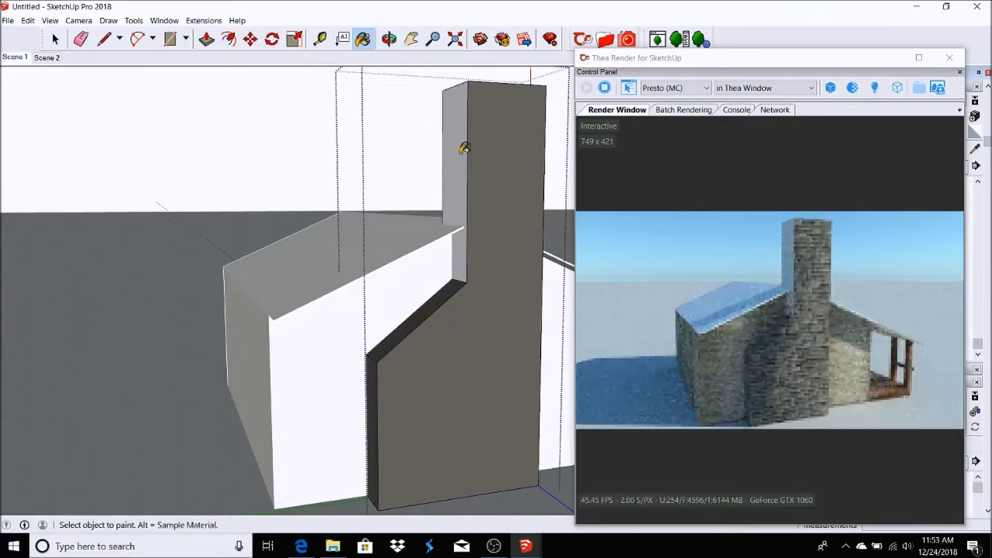
pyautogui.moveTo(421, 162); pyautogui.dragTo(55, 285, button='middle')
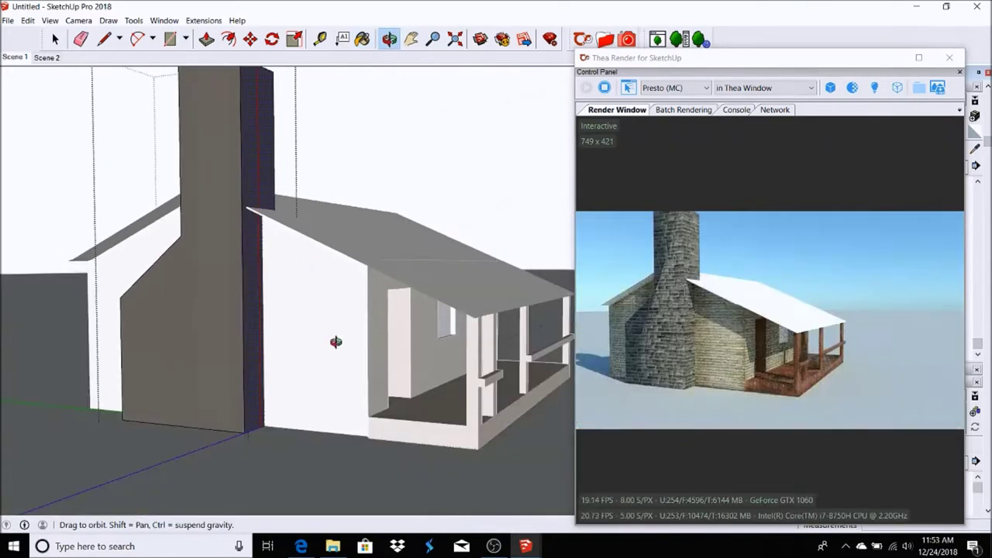
pyautogui.moveTo(413, 307); pyautogui.dragTo(316, 326, button='middle')
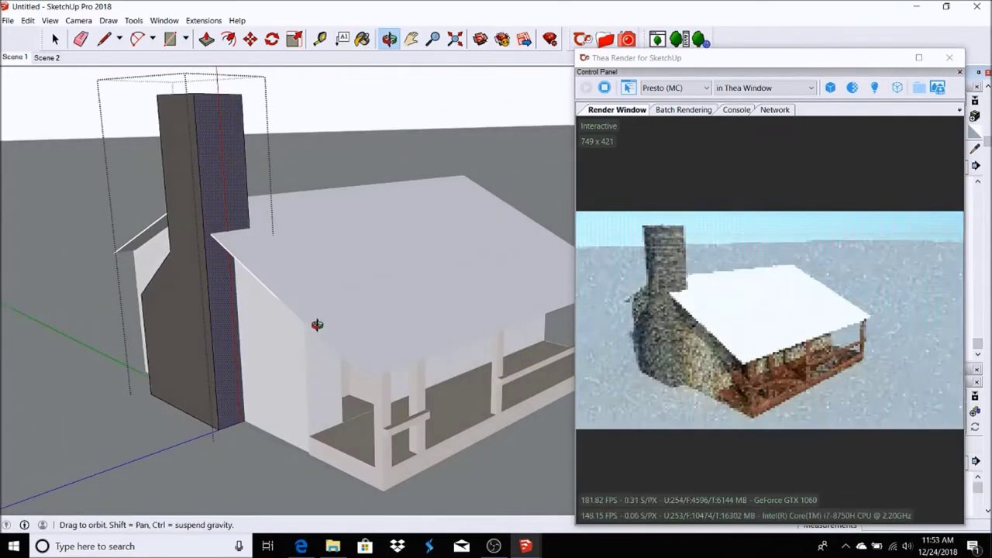
pyautogui.click(606, 39)
# Browse Stone ranges, close the Thea Browser and switch Materials to the Roofing collection
pyautogui.click(195, 379)
pyautogui.click(195, 355)
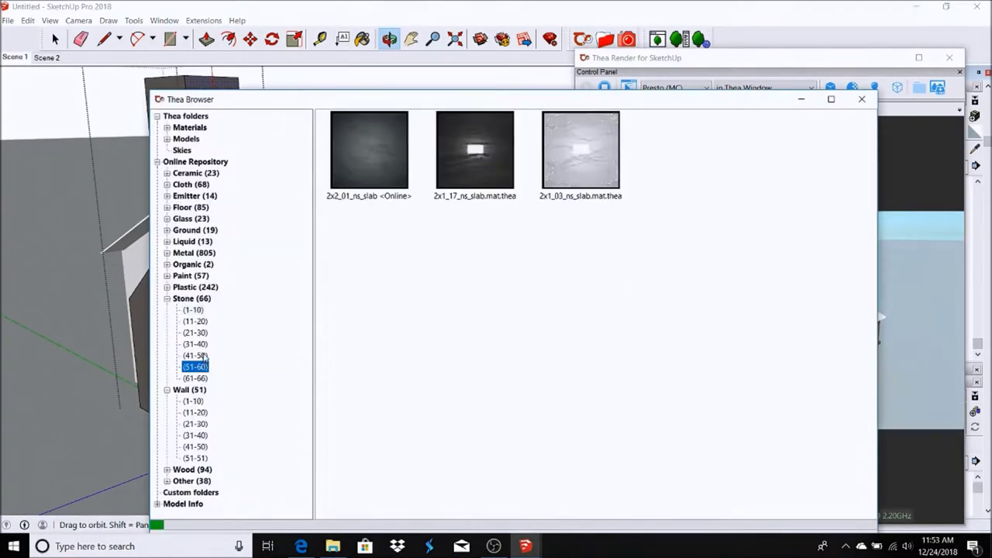
pyautogui.click(861, 101)
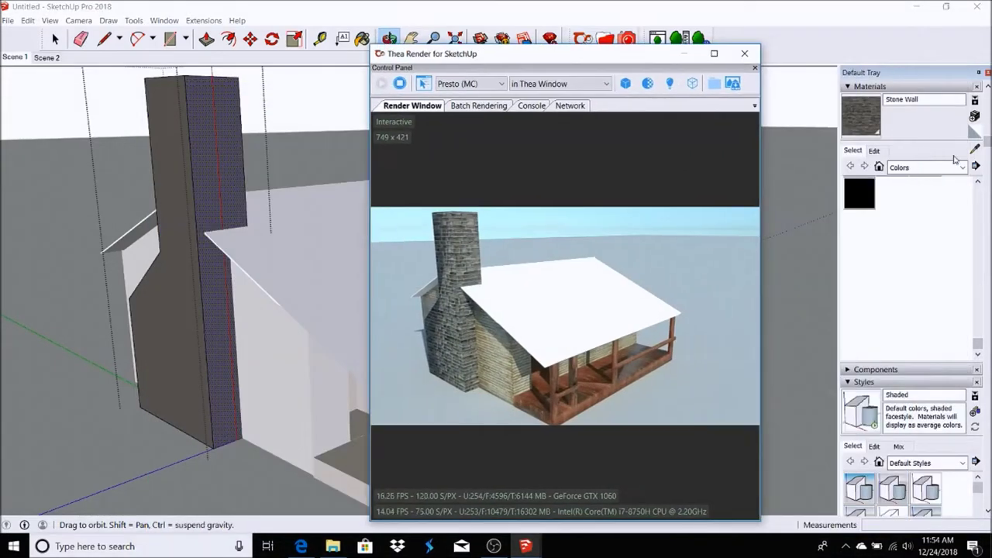
pyautogui.click(961, 167)
pyautogui.click(926, 275)
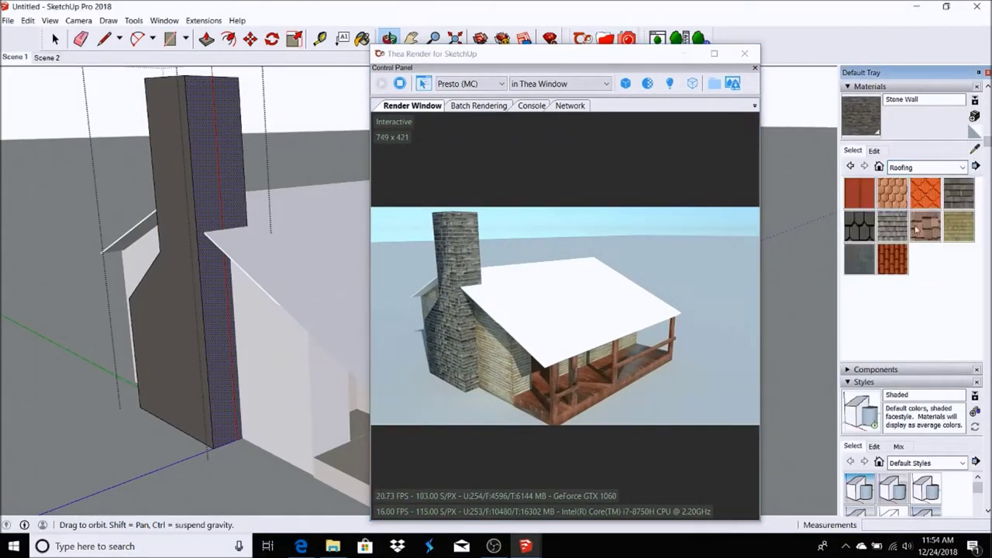
# Move the Thea render window to the right and select the roof
pyautogui.moveTo(625, 49); pyautogui.dragTo(822, 78)
pyautogui.scroll(-2, 275, 238)
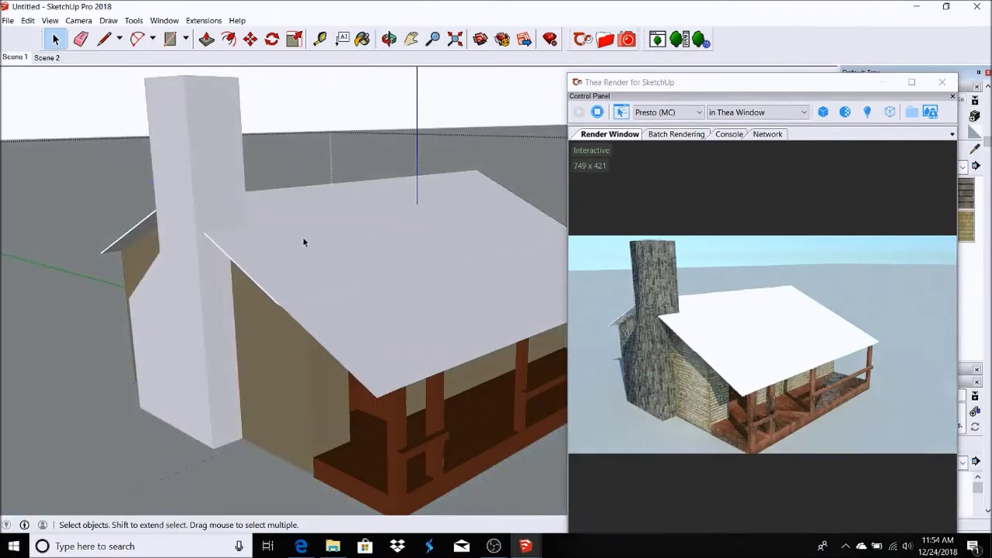
pyautogui.click(303, 237)
# Paint the roof with red roofing material and orbit to the porch side
pyautogui.press('b')
pyautogui.click(372, 173)
pyautogui.scroll(3, 299, 261)
pyautogui.moveTo(299, 261); pyautogui.dragTo(279, 310, button='middle')
pyautogui.scroll(-3, 279, 310)
pyautogui.scroll(3, 295, 256)
# Orbit and zoom around to the gable wall and the chimney
pyautogui.moveTo(341, 186); pyautogui.dragTo(299, 243, button='middle')
pyautogui.scroll(3, 215, 232)
pyautogui.scroll(4, 240, 171)
pyautogui.moveTo(256, 178); pyautogui.dragTo(183, 133, button='middle')
pyautogui.scroll(3, 99, 133)
pyautogui.scroll(-3, 99, 173)
pyautogui.scroll(-1, 262, 171)
pyautogui.scroll(-1, 262, 170)
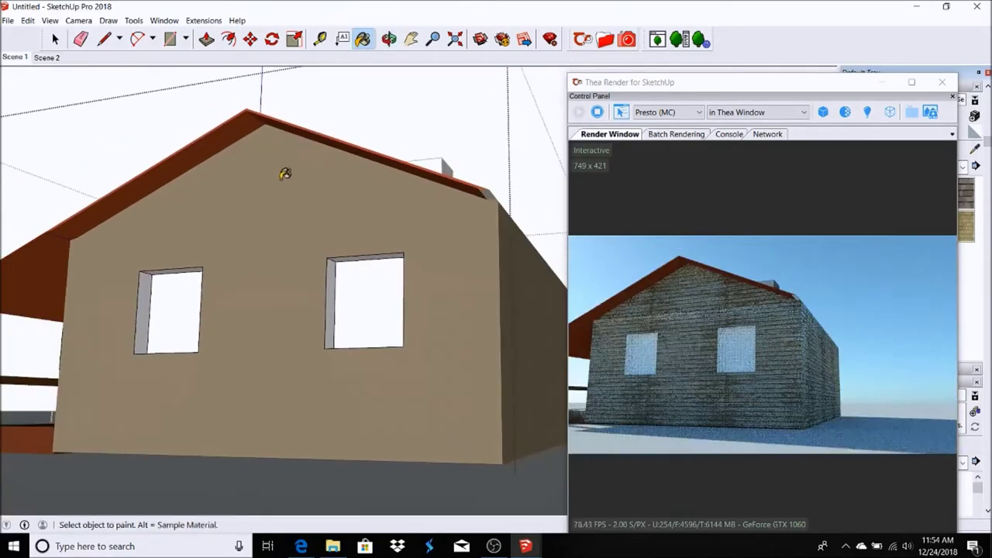
pyautogui.scroll(2, 474, 115)
pyautogui.moveTo(346, 120)
pyautogui.mouseDown()
pyautogui.moveTo(406, 239)
pyautogui.moveTo(394, 178)
pyautogui.mouseUp()
pyautogui.press('b')
pyautogui.scroll(3, 522, 190)
pyautogui.scroll(2, 454, 228)
# Pan and orbit around to the chimney side of the house
pyautogui.moveTo(454, 228)
pyautogui.keyDown('shift'); pyautogui.mouseDown(button='middle')
pyautogui.moveTo(394, 333)
pyautogui.moveTo(364, 310)
pyautogui.mouseUp(button='middle'); pyautogui.keyUp('shift')
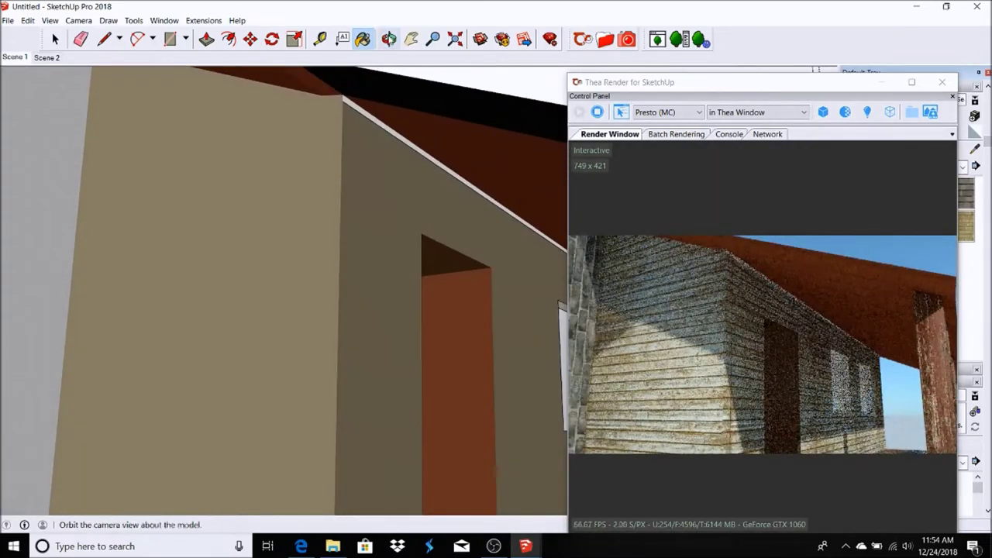
pyautogui.scroll(-5, 349, 294)
pyautogui.moveTo(333, 279); pyautogui.dragTo(290, 229, button='middle')
pyautogui.moveTo(291, 229); pyautogui.dragTo(525, 39)
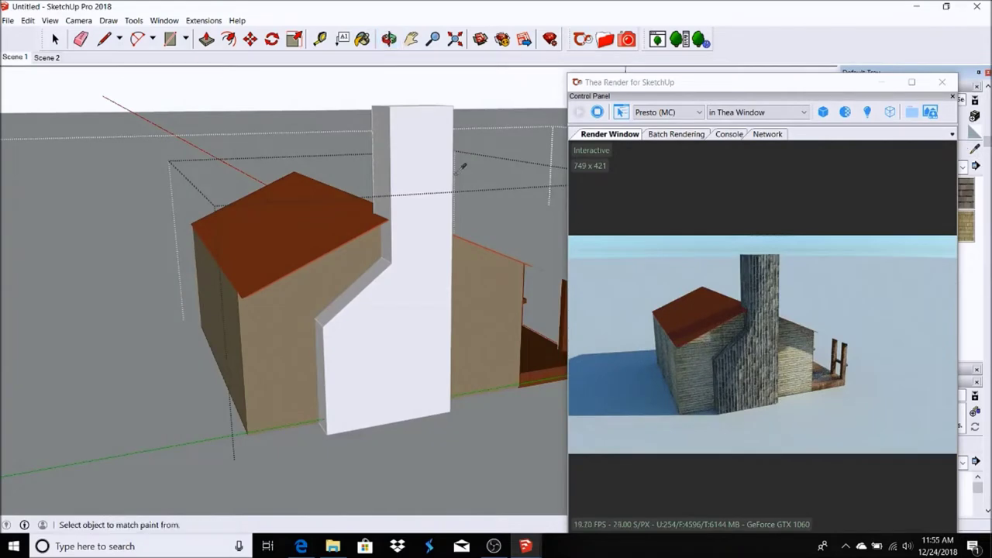
pyautogui.scroll(5, 465, 186)
pyautogui.scroll(-2, 456, 414)
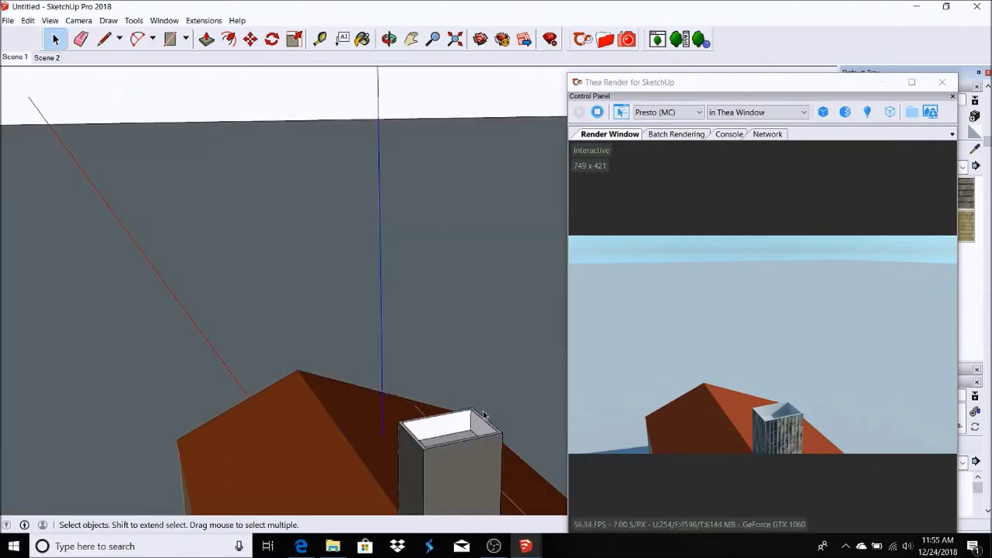
# Open the house group for editing and orbit onto the stone chimney top
pyautogui.doubleClick(482, 419)
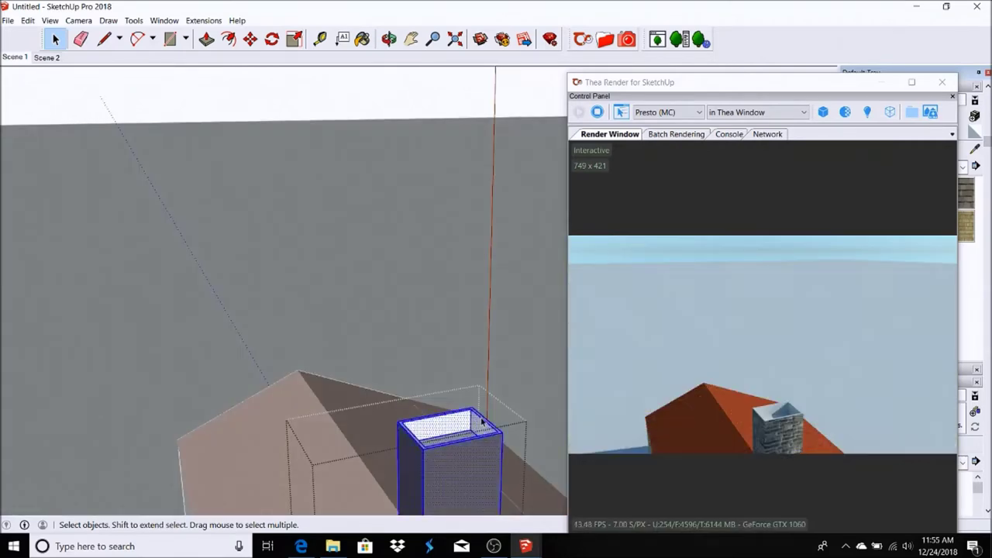
pyautogui.moveTo(433, 233)
pyautogui.mouseDown(button='middle')
pyautogui.moveTo(381, 354)
pyautogui.moveTo(269, 408)
pyautogui.moveTo(603, 418)
pyautogui.mouseUp(button='middle')
pyautogui.scroll(5, 465, 419)
pyautogui.moveTo(465, 419); pyautogui.dragTo(372, 233, button='middle')
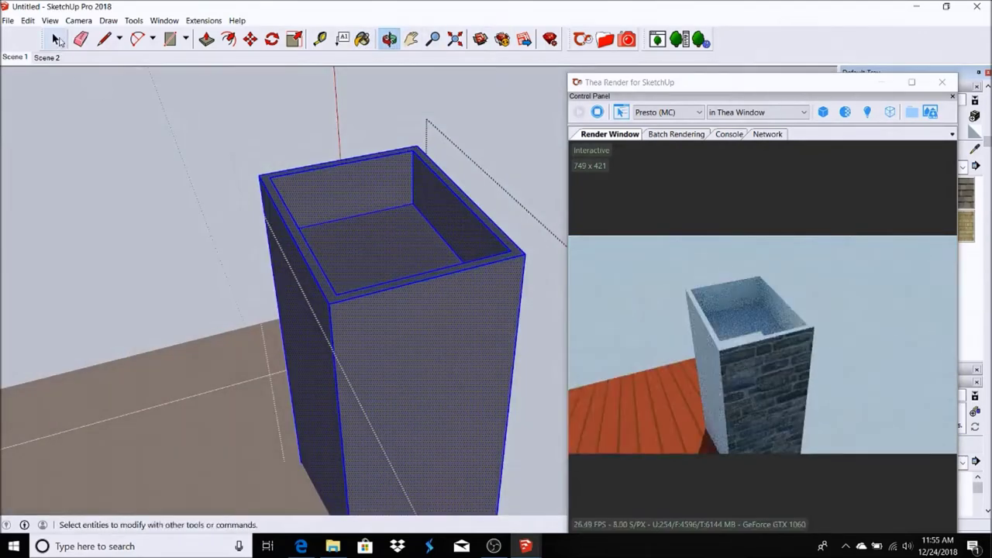
pyautogui.rightClick(365, 184)
pyautogui.click(428, 247)
pyautogui.scroll(-3, 428, 246)
pyautogui.moveTo(467, 188)
pyautogui.mouseDown(button='middle')
pyautogui.moveTo(308, 281)
pyautogui.moveTo(242, 381)
pyautogui.moveTo(465, 288)
pyautogui.mouseUp(button='middle')
pyautogui.scroll(-5, 308, 282)
pyautogui.scroll(3, 465, 288)
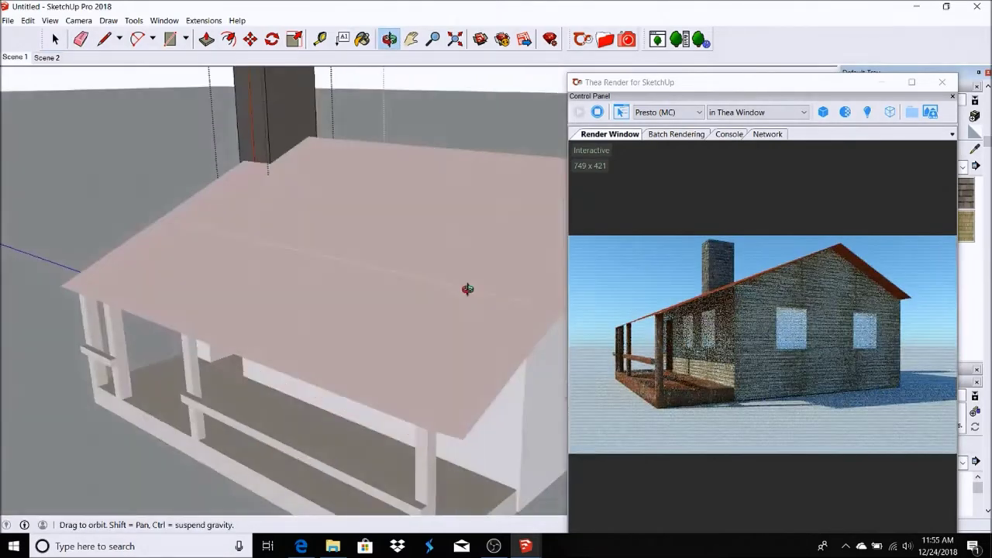
# Darken the red roofing material to dark brown, then orbit to the side wall
pyautogui.scroll(2, 465, 287)
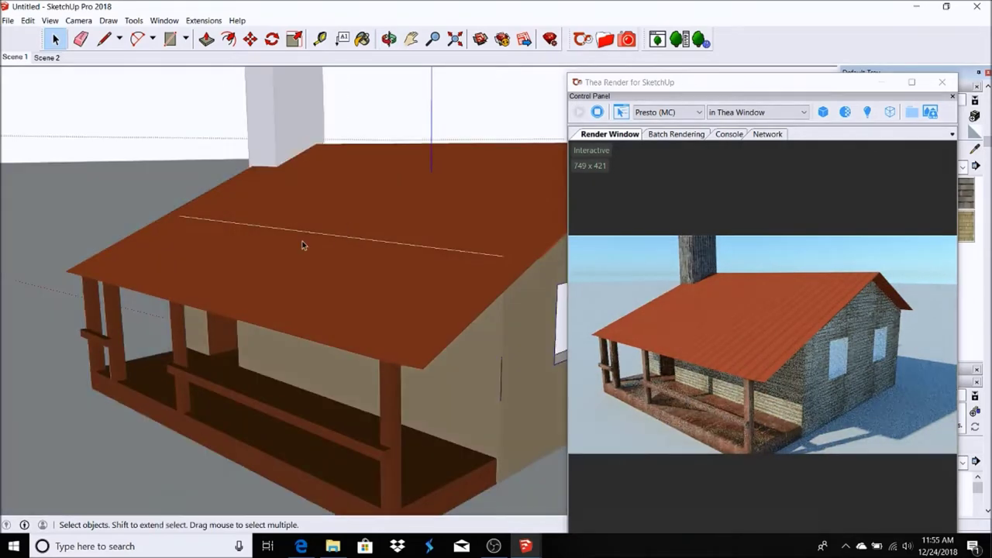
pyautogui.click(272, 244)
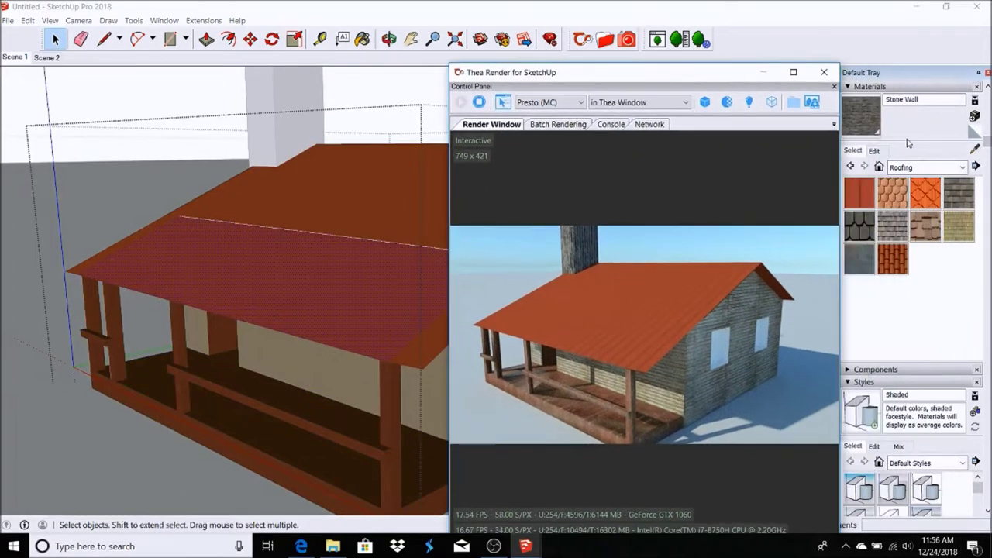
pyautogui.click(873, 149)
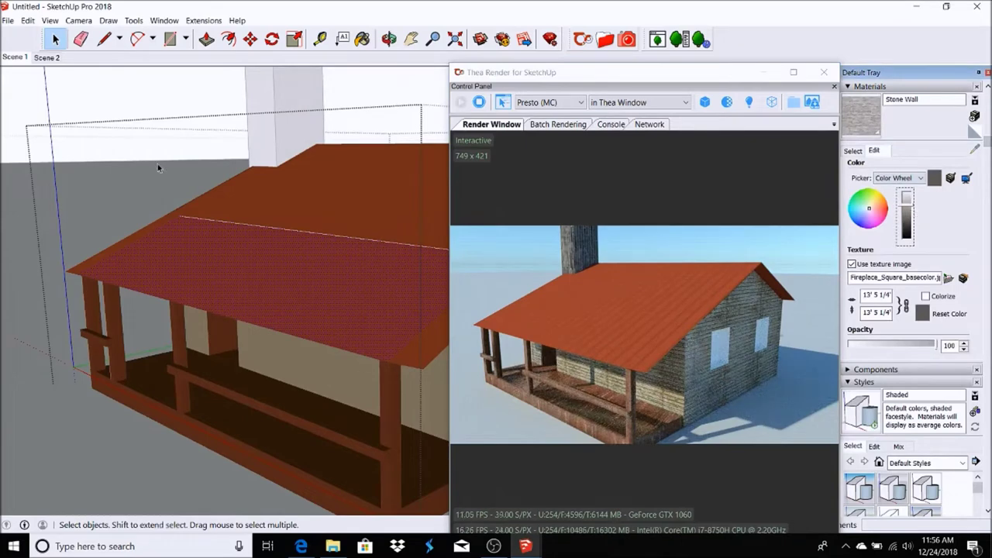
pyautogui.click(852, 150)
pyautogui.click(874, 149)
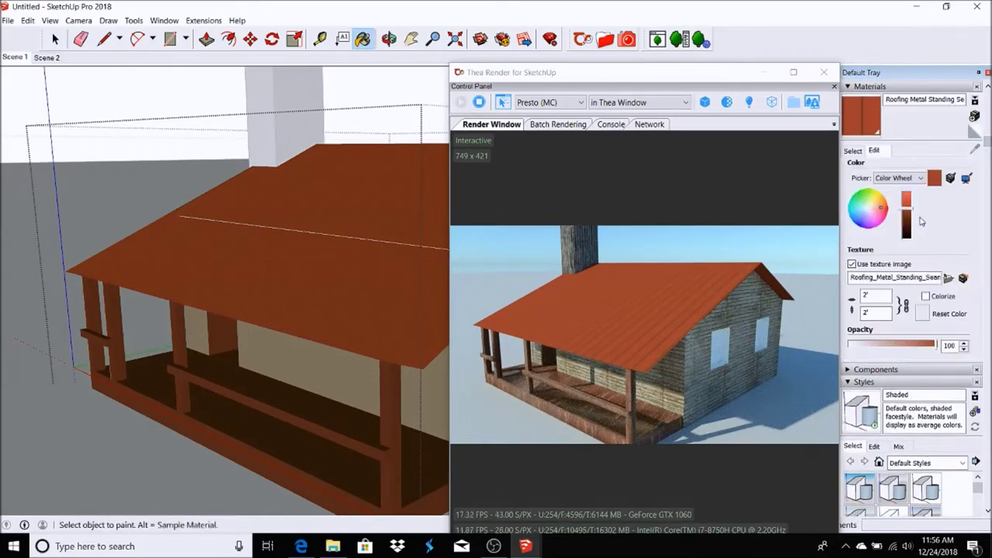
pyautogui.moveTo(906, 220); pyautogui.dragTo(906, 233)
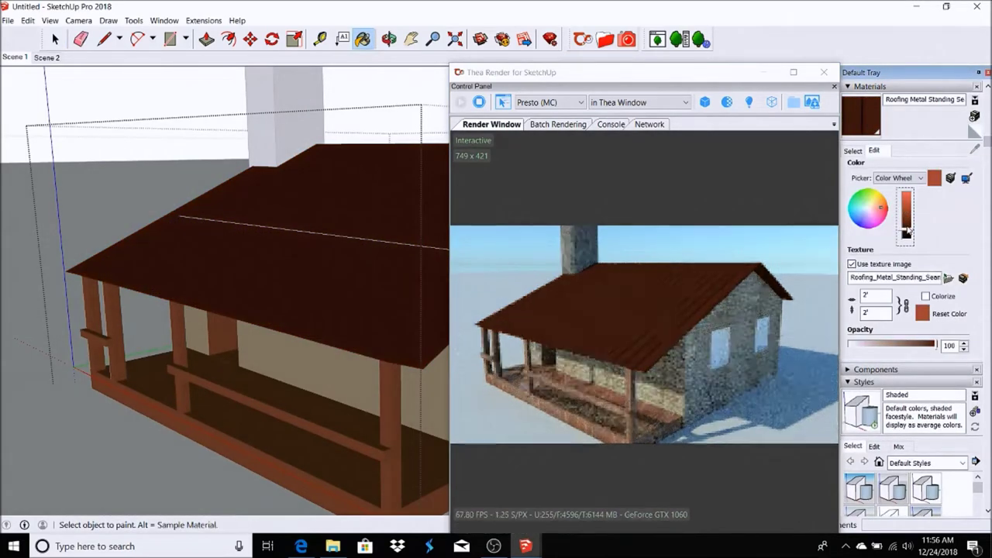
pyautogui.click(853, 150)
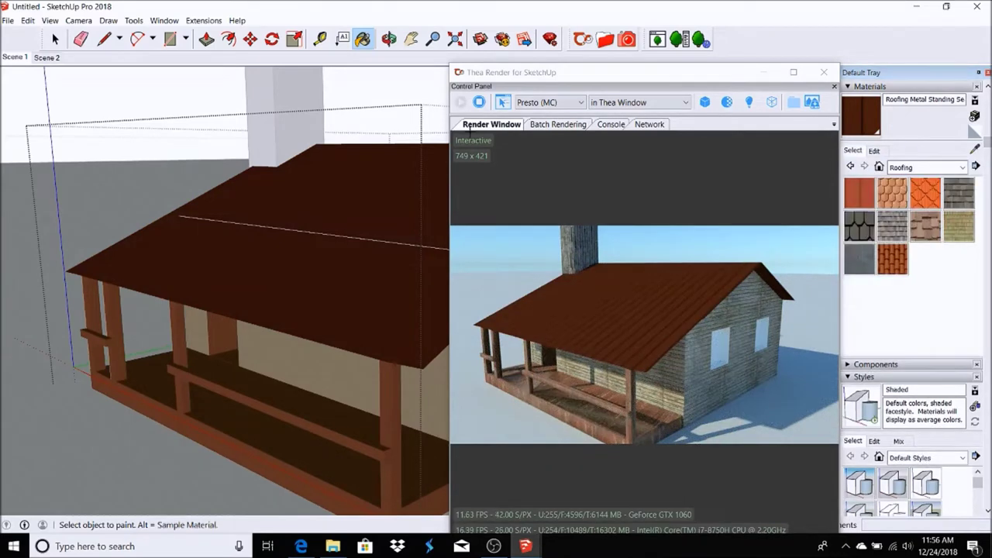
pyautogui.click(56, 39)
pyautogui.moveTo(310, 271); pyautogui.dragTo(422, 289, button='middle')
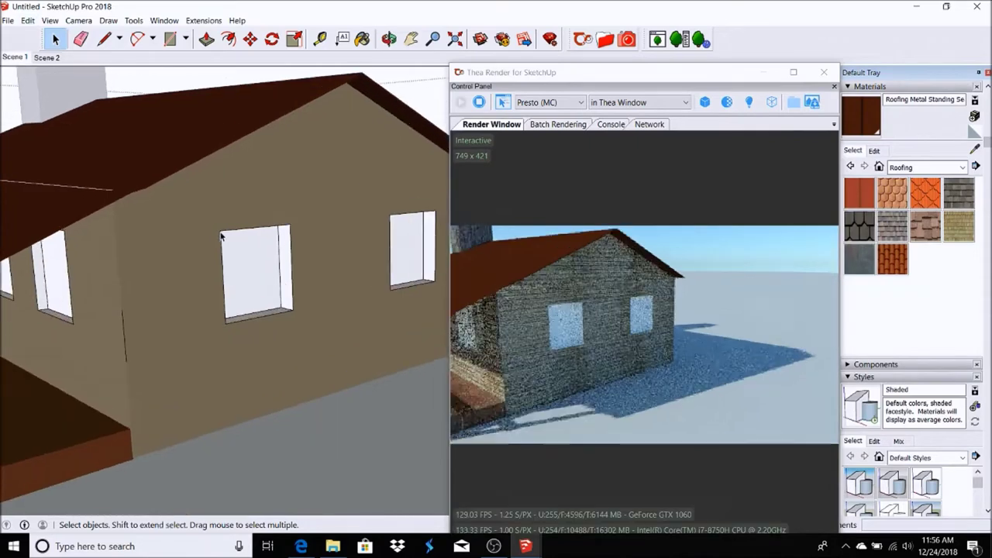
# Mark out the window rectangle from the wall's top-left corner and erase stray edges
pyautogui.scroll(2, 239, 222)
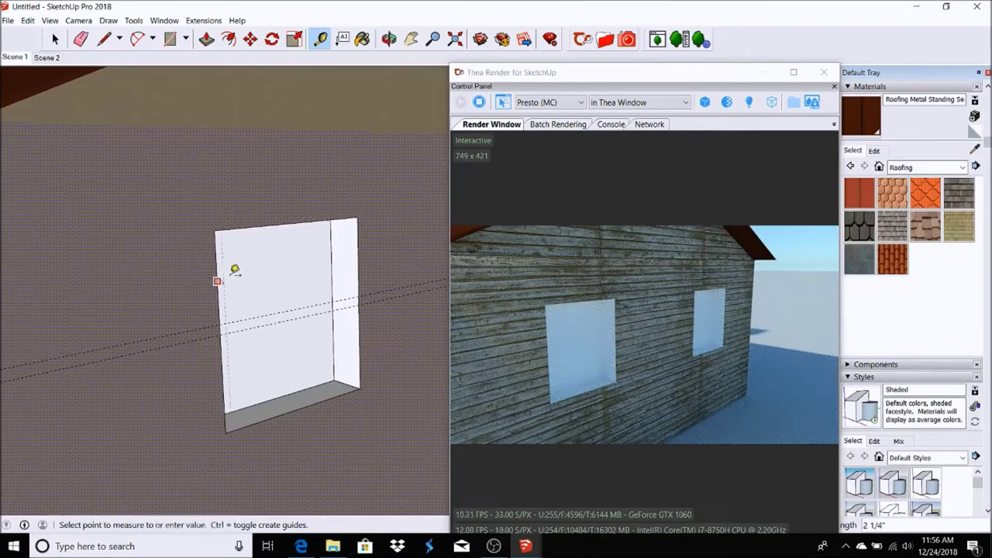
pyautogui.click(239, 231)
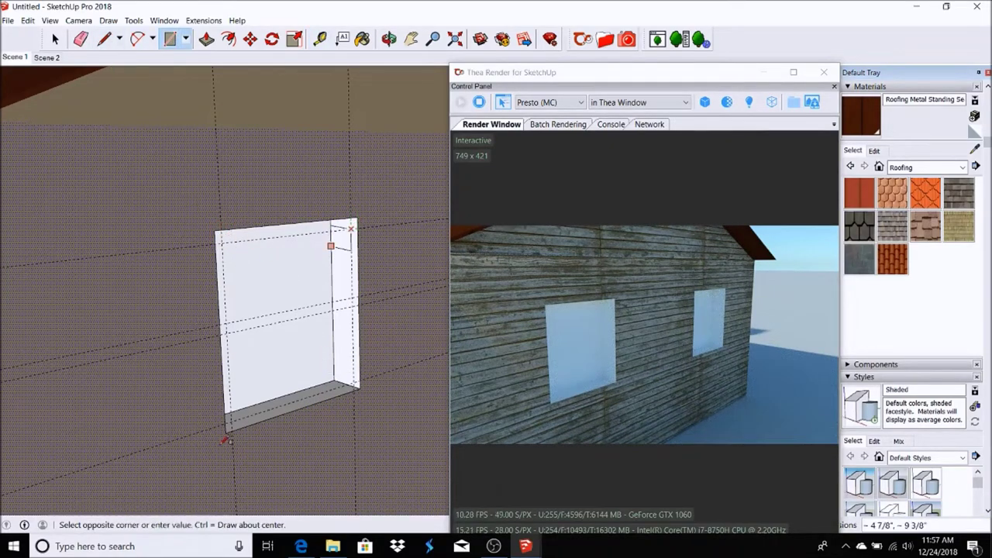
pyautogui.click(232, 418)
pyautogui.moveTo(231, 418)
pyautogui.mouseDown(button='middle')
pyautogui.moveTo(186, 390)
pyautogui.moveTo(350, 250)
pyautogui.moveTo(290, 375)
pyautogui.moveTo(278, 169)
pyautogui.mouseUp(button='middle')
pyautogui.moveTo(262, 269); pyautogui.dragTo(258, 445)
pyautogui.moveTo(165, 77)
pyautogui.mouseDown(button='middle')
pyautogui.moveTo(177, 284)
pyautogui.moveTo(177, 261)
pyautogui.mouseUp(button='middle')
# Close a face over the opening with a line, then delete the dark face
pyautogui.press('l')
pyautogui.click(351, 225)
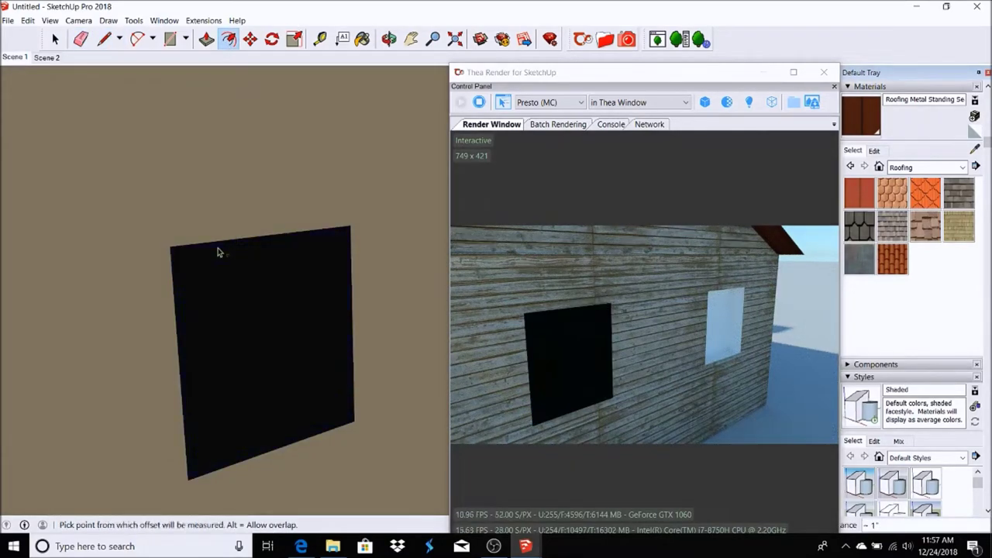
pyautogui.click(54, 39)
pyautogui.rightClick(235, 301)
pyautogui.click(269, 318)
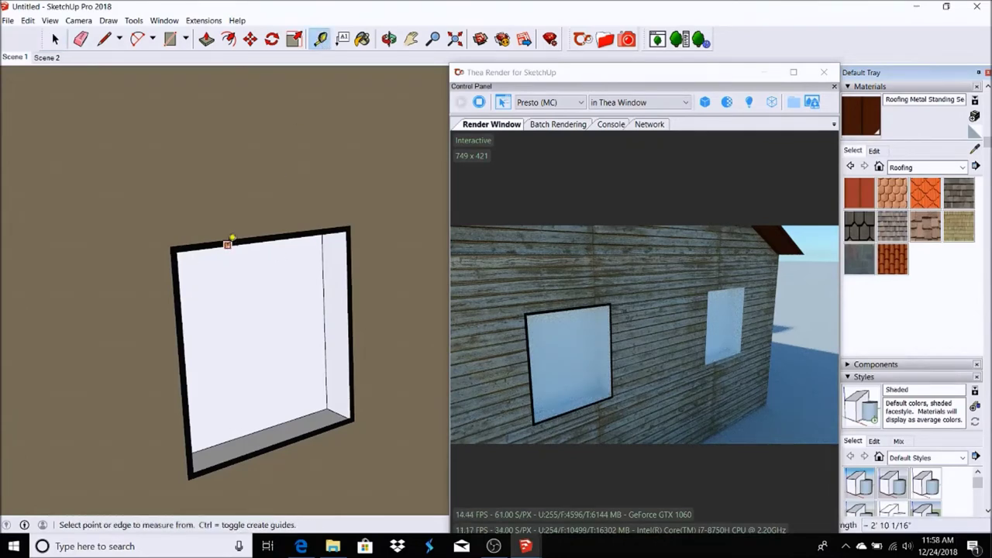
# Add a height guide for the middle bar and erase the upper and lower window faces
pyautogui.click(189, 363)
pyautogui.click(230, 355)
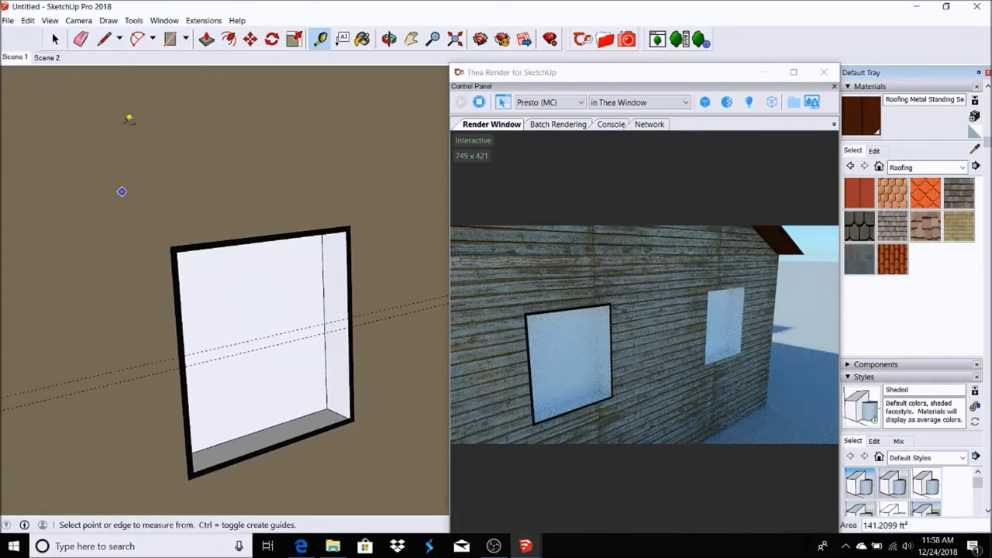
pyautogui.click(357, 345)
pyautogui.press('space')
pyautogui.rightClick(240, 298)
pyautogui.click(266, 317)
pyautogui.rightClick(295, 388)
pyautogui.click(303, 401)
pyautogui.scroll(-3, 303, 388)
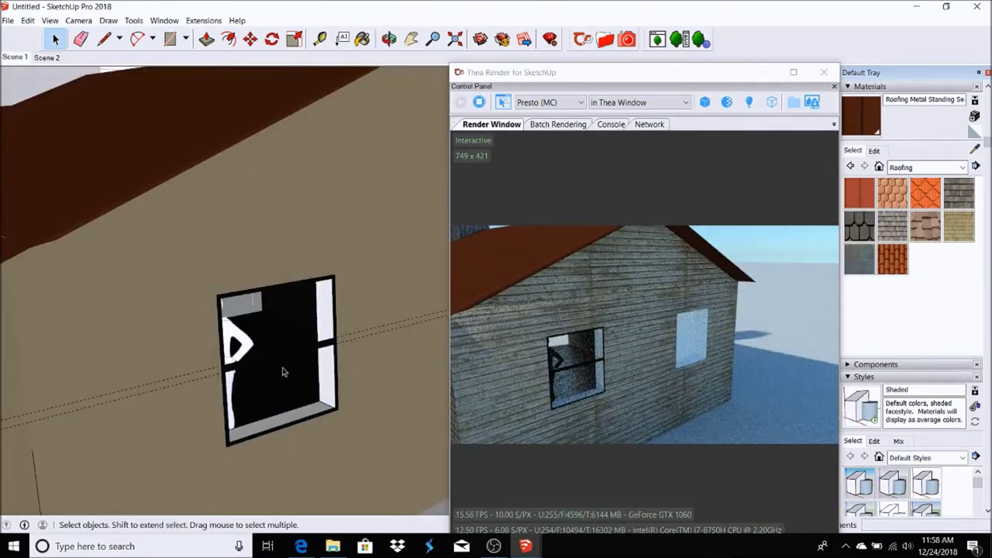
pyautogui.scroll(3, 303, 388)
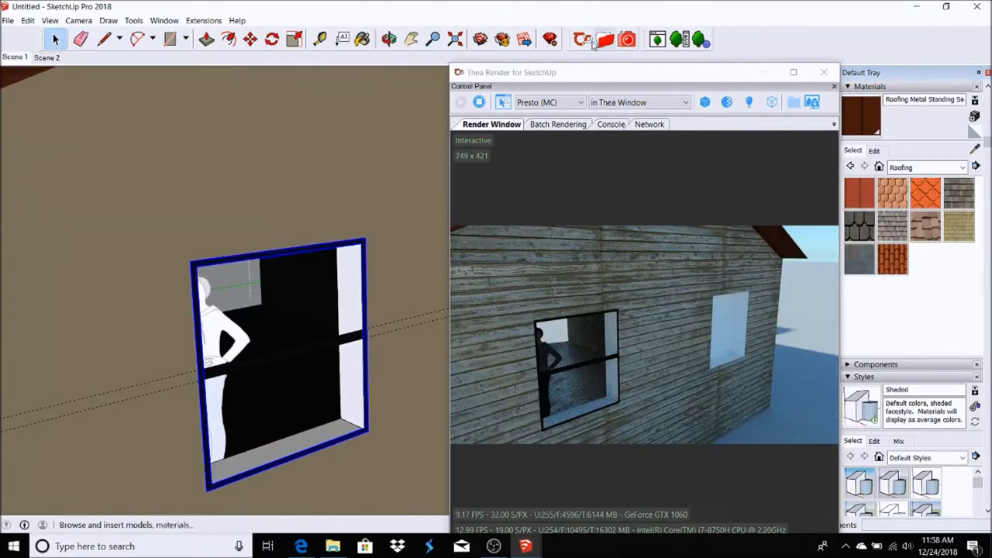
# Load GoldenOak from the Thea Online Repository Wood (51-60) page into the Materials tray
pyautogui.click(601, 48)
pyautogui.click(203, 413)
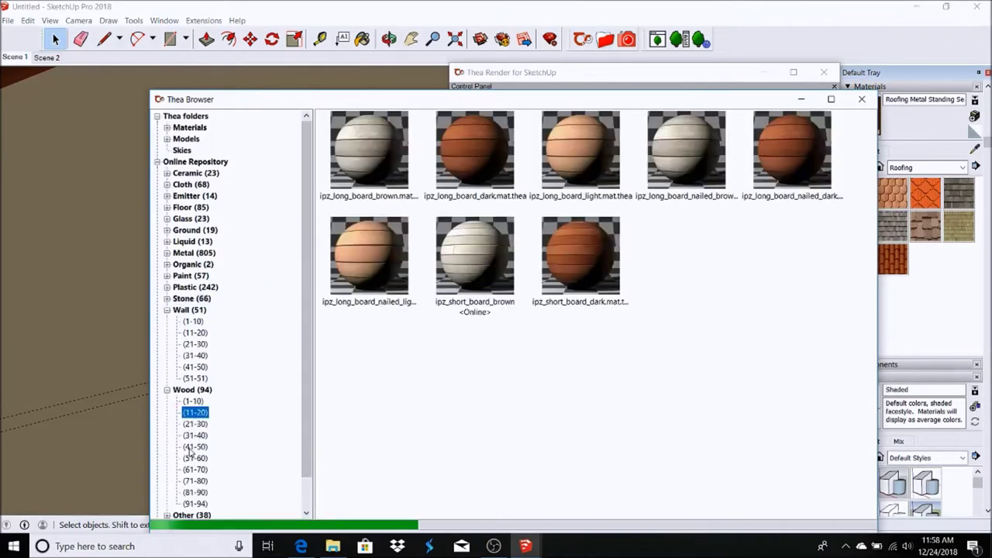
pyautogui.click(200, 493)
pyautogui.click(195, 470)
pyautogui.click(200, 458)
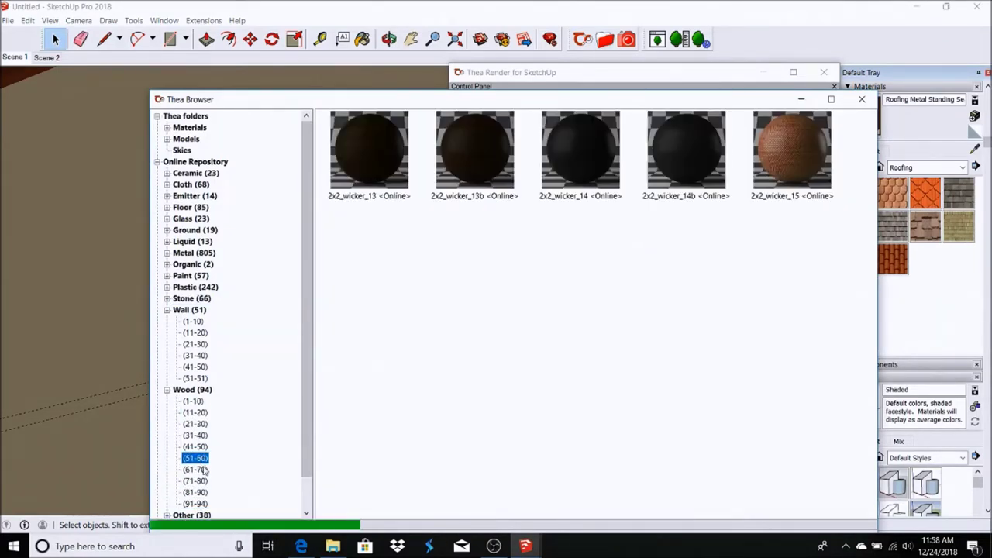
pyautogui.doubleClick(688, 243)
pyautogui.click(626, 330)
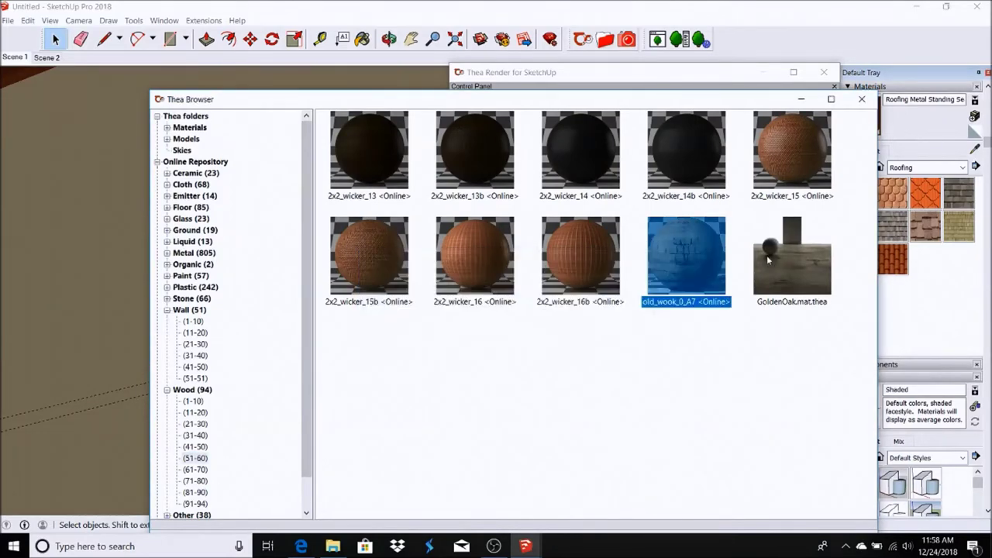
pyautogui.doubleClick(791, 255)
pyautogui.scroll(3, 210, 354)
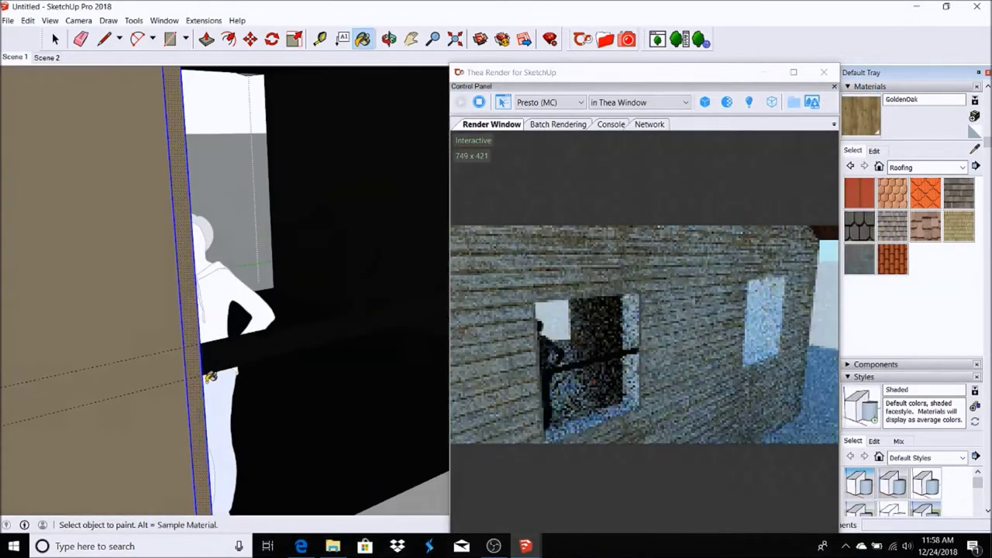
pyautogui.scroll(-5, 195, 332)
pyautogui.scroll(-3, 239, 369)
pyautogui.moveTo(250, 354); pyautogui.dragTo(345, 416, button='middle')
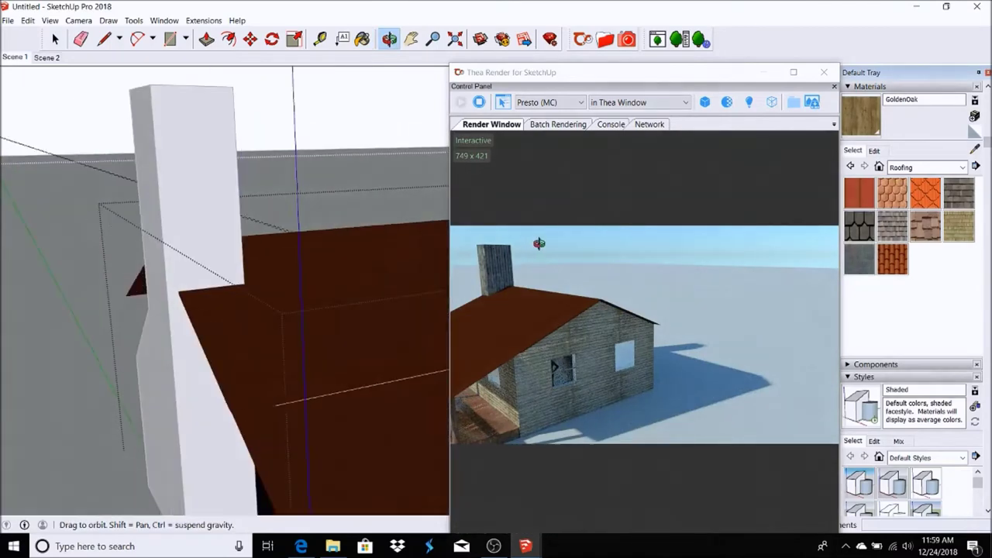
# Orbit to the window and delete the black lower face to open it
pyautogui.scroll(-3, 345, 416)
pyautogui.scroll(3, 345, 416)
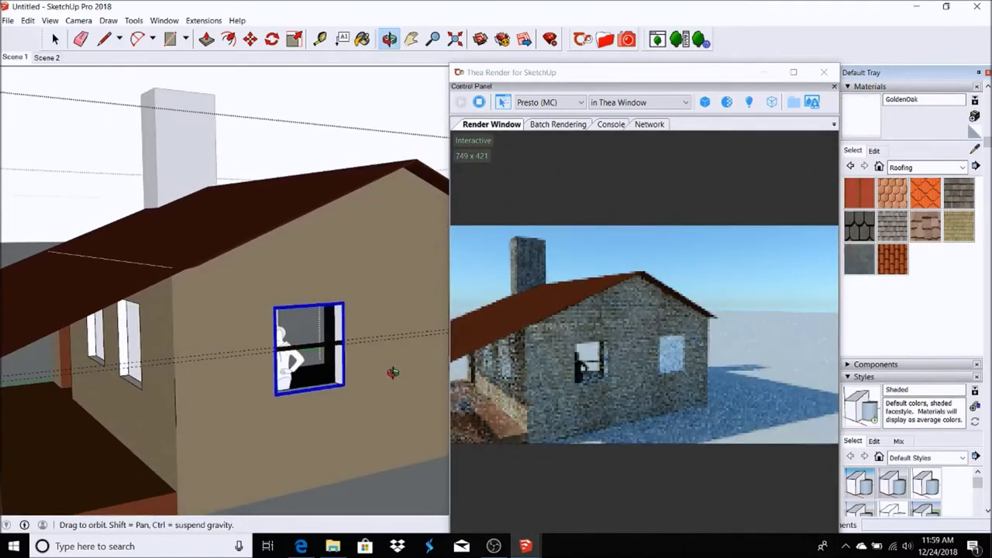
pyautogui.scroll(2, 384, 381)
pyautogui.moveTo(321, 372)
pyautogui.mouseDown(button='middle')
pyautogui.moveTo(259, 413)
pyautogui.moveTo(108, 134)
pyautogui.mouseUp(button='middle')
pyautogui.scroll(-5, 335, 444)
pyautogui.moveTo(335, 445)
pyautogui.mouseDown(button='middle')
pyautogui.moveTo(328, 288)
pyautogui.moveTo(328, 395)
pyautogui.moveTo(116, 358)
pyautogui.mouseUp(button='middle')
pyautogui.scroll(5, 420, 402)
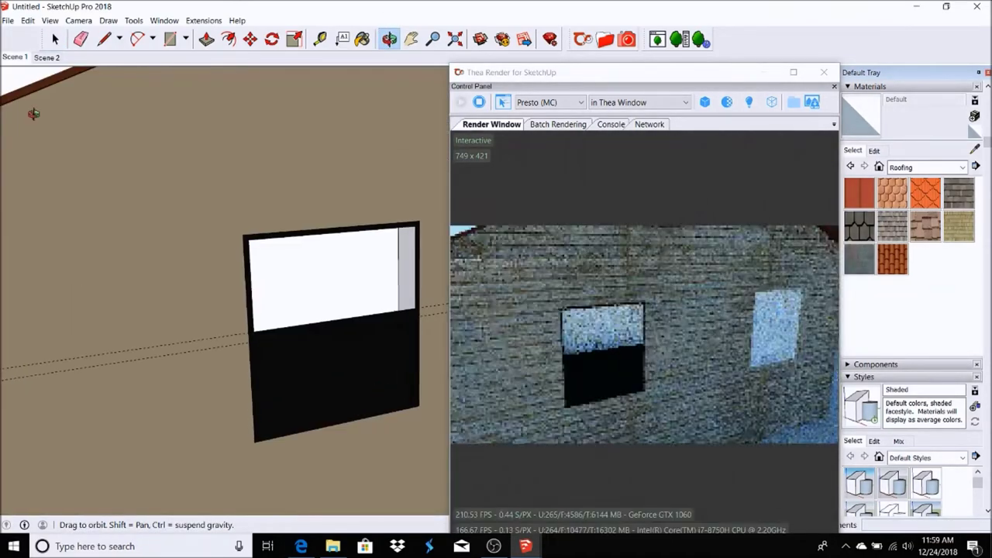
pyautogui.press('space')
pyautogui.click(326, 352)
pyautogui.press('Delete')
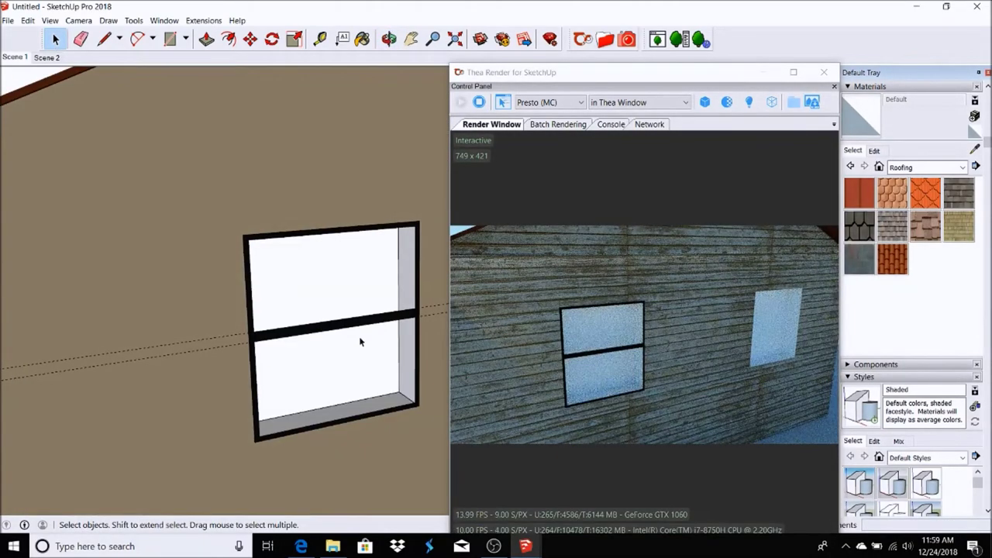
# Paint the window's middle bar and frame with GoldenOak
pyautogui.press('b')
pyautogui.scroll(1, 293, 327)
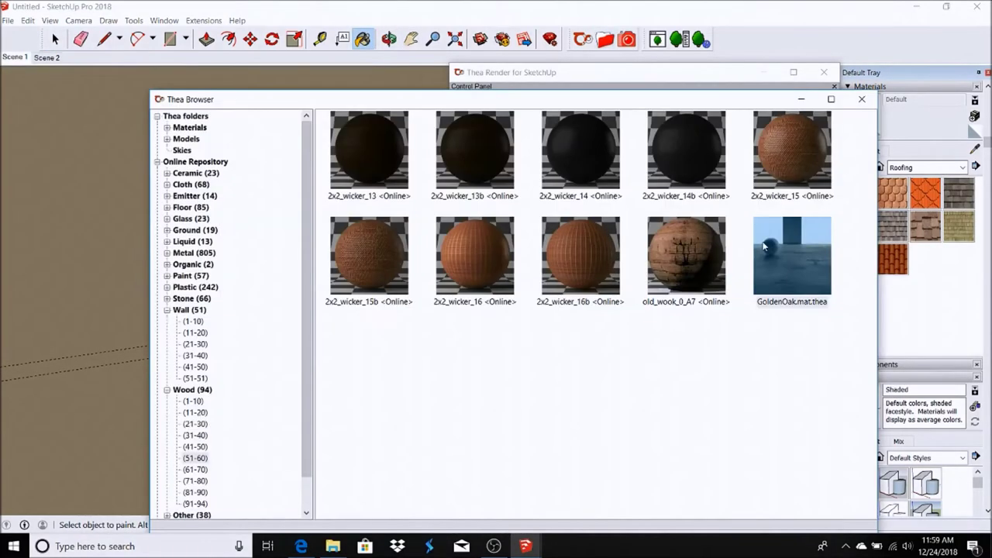
pyautogui.doubleClick(766, 240)
pyautogui.keyDown('ctrl'); pyautogui.click(264, 329); pyautogui.keyUp('ctrl')
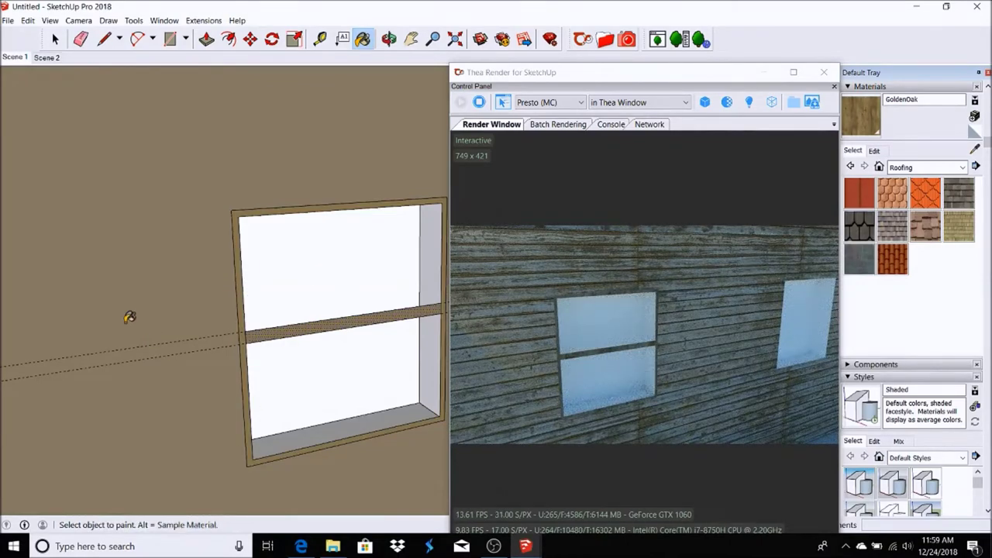
pyautogui.scroll(-5, 209, 175)
pyautogui.scroll(-5, 217, 176)
pyautogui.click(189, 89)
pyautogui.scroll(5, 248, 460)
pyautogui.scroll(3, 290, 421)
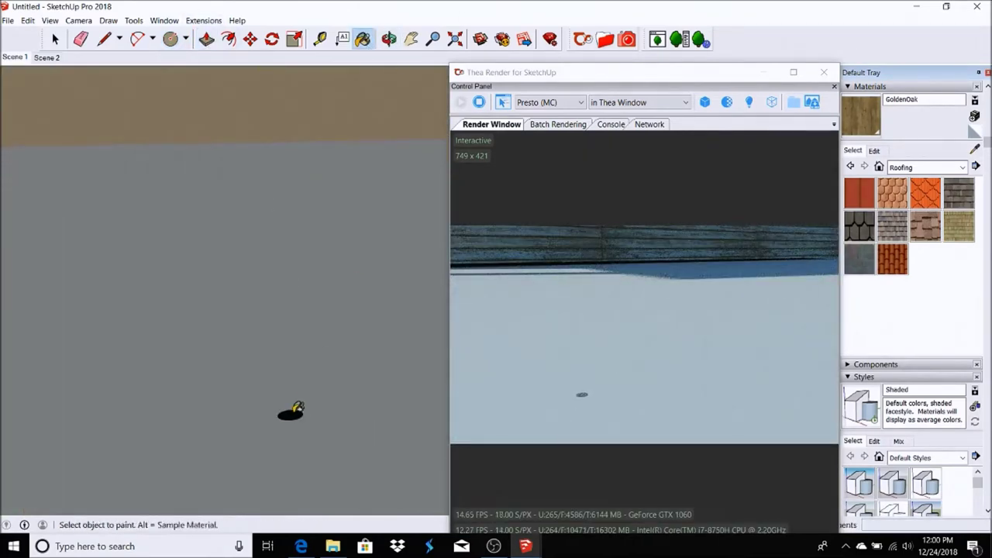
# Extrude the ground circle into a wooden post and select it
pyautogui.click(291, 407)
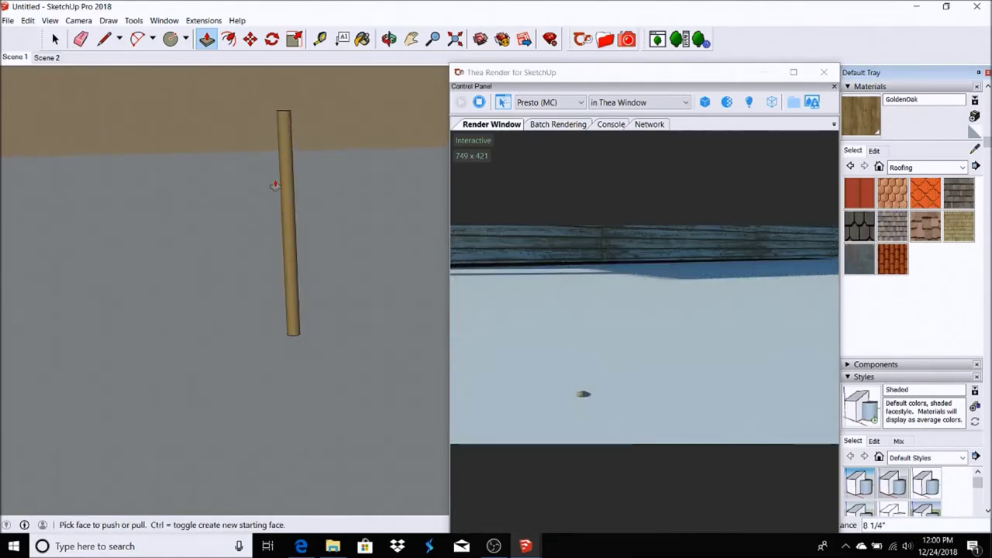
pyautogui.press('space')
pyautogui.scroll(-3, 248, 289)
pyautogui.rightClick(272, 266)
pyautogui.click(263, 175)
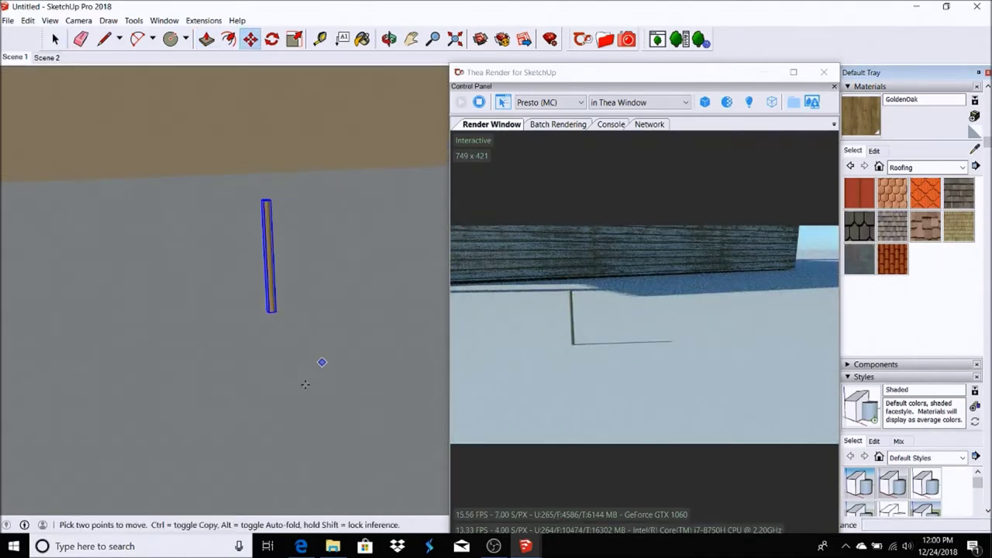
pyautogui.scroll(-3, 310, 410)
pyautogui.scroll(-3, 255, 150)
pyautogui.scroll(-3, 290, 365)
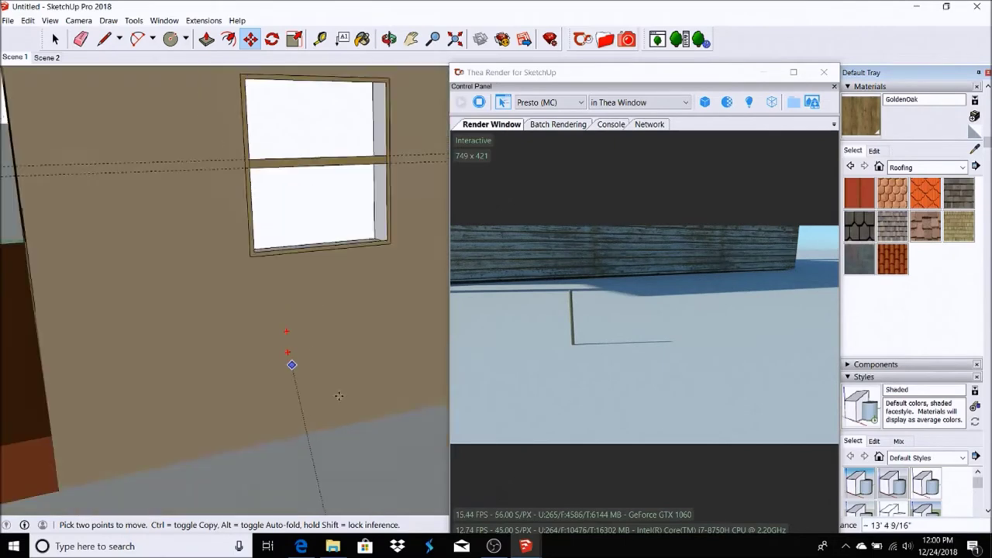
pyautogui.scroll(-3, 172, 319)
pyautogui.scroll(-3, 315, 458)
pyautogui.scroll(3, 314, 458)
pyautogui.scroll(3, 204, 432)
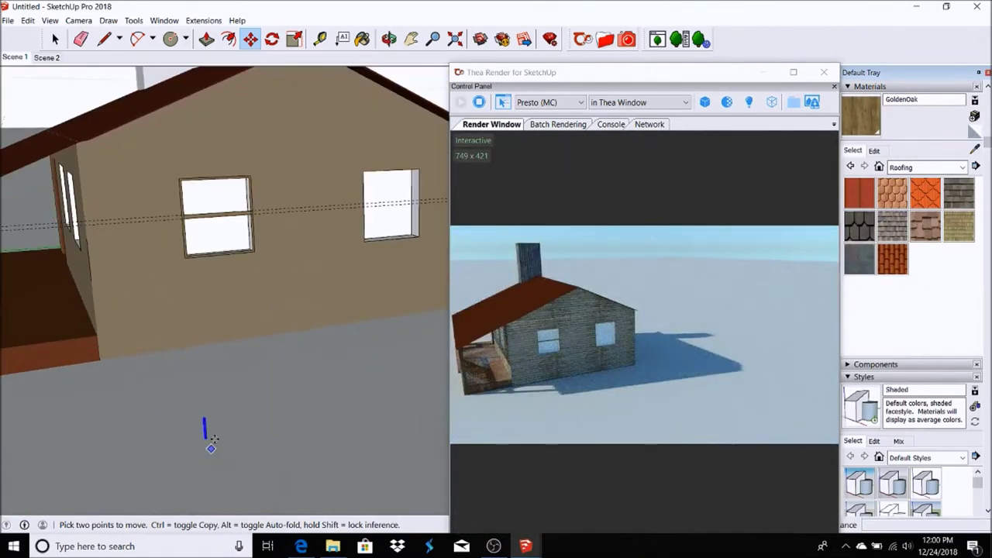
# Explode the post into loose geometry
pyautogui.rightClick(205, 431)
pyautogui.click(260, 299)
pyautogui.scroll(3, 233, 310)
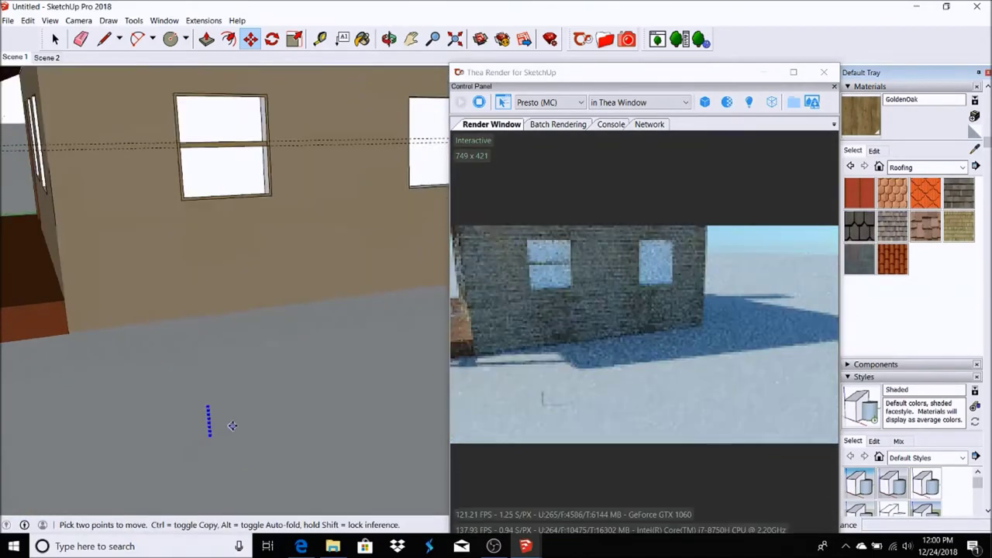
pyautogui.rightClick(213, 213)
pyautogui.press('Escape')
pyautogui.scroll(2, 156, 177)
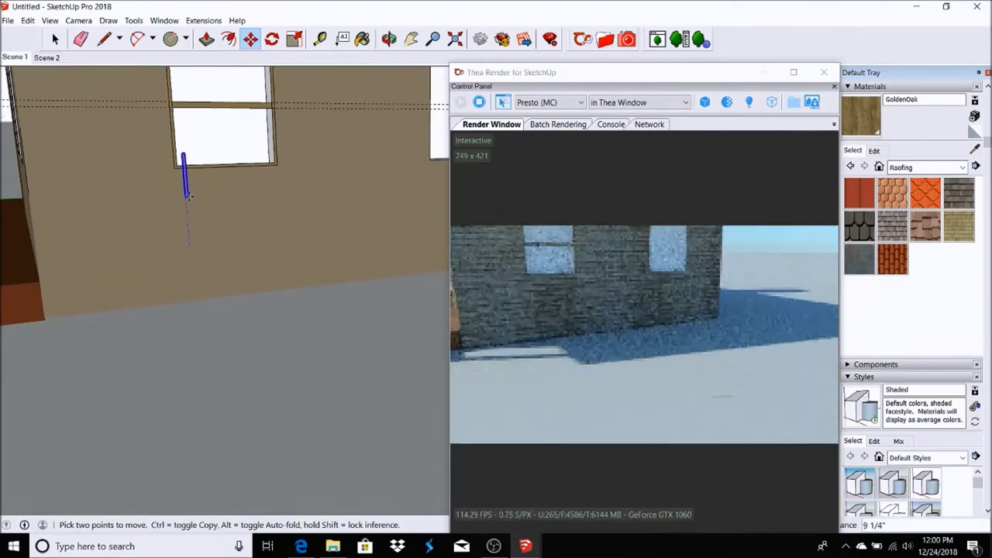
pyautogui.scroll(3, 187, 195)
pyautogui.scroll(-2, 150, 169)
pyautogui.scroll(2, 160, 299)
# Scale the post with Tools > Scale to fit the window's lower opening
pyautogui.click(133, 20)
pyautogui.click(147, 100)
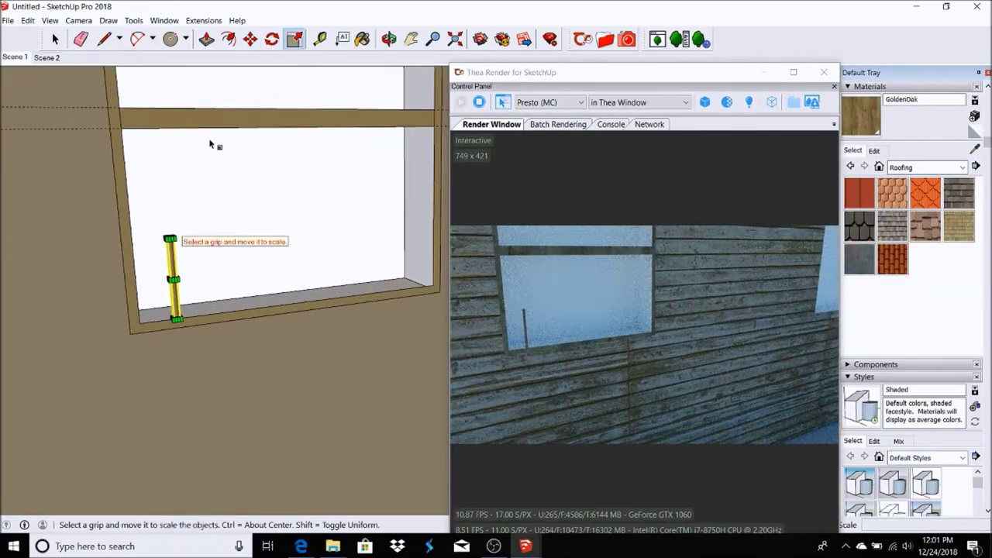
pyautogui.scroll(-2, 181, 222)
pyautogui.scroll(-2, 284, 141)
pyautogui.scroll(-2, 326, 88)
pyautogui.scroll(-3, 271, 186)
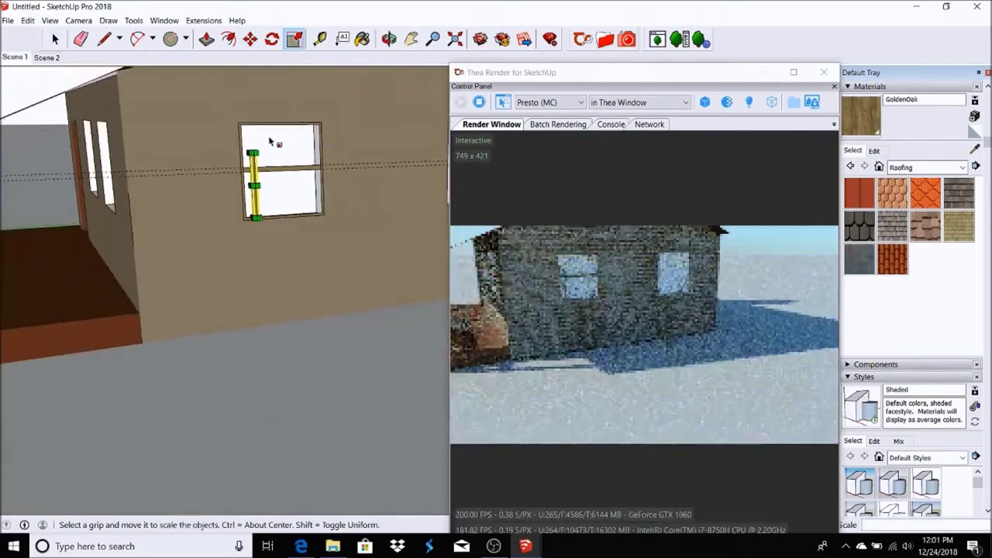
pyautogui.scroll(3, 271, 186)
pyautogui.scroll(1, 233, 233)
pyautogui.scroll(-1, 203, 286)
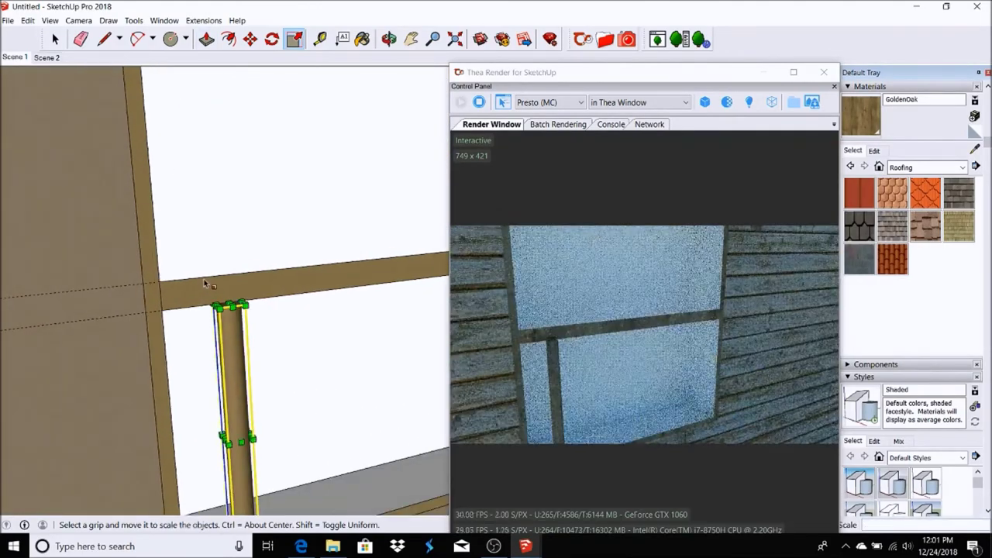
pyautogui.scroll(1, 203, 285)
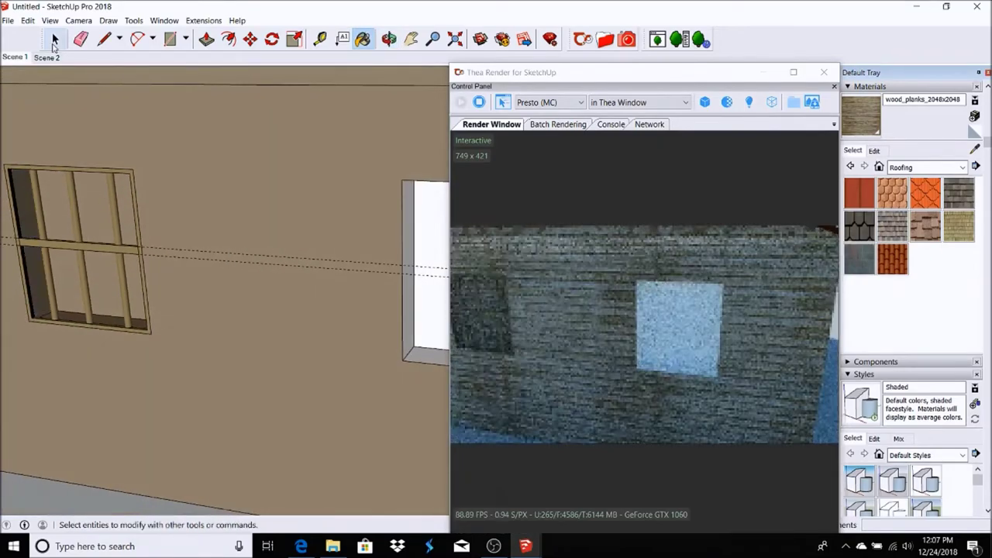
pyautogui.rightClick(98, 221)
pyautogui.click(389, 38)
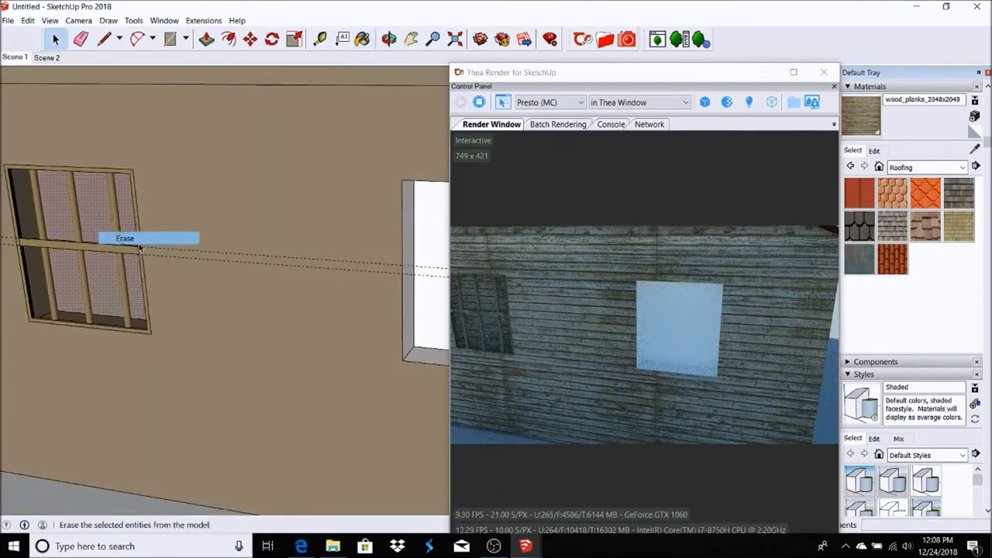
pyautogui.moveTo(233, 310); pyautogui.dragTo(360, 273)
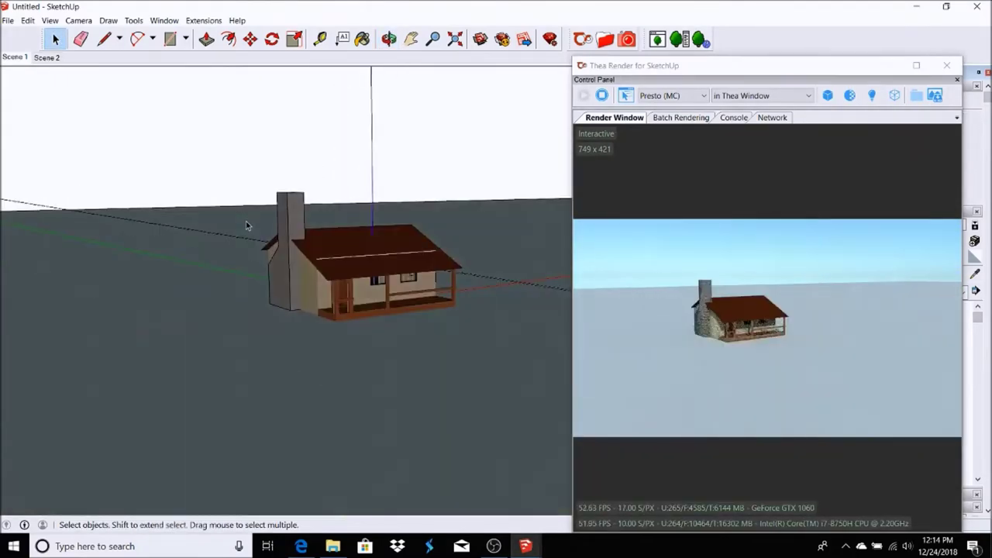
pyautogui.click(21, 56)
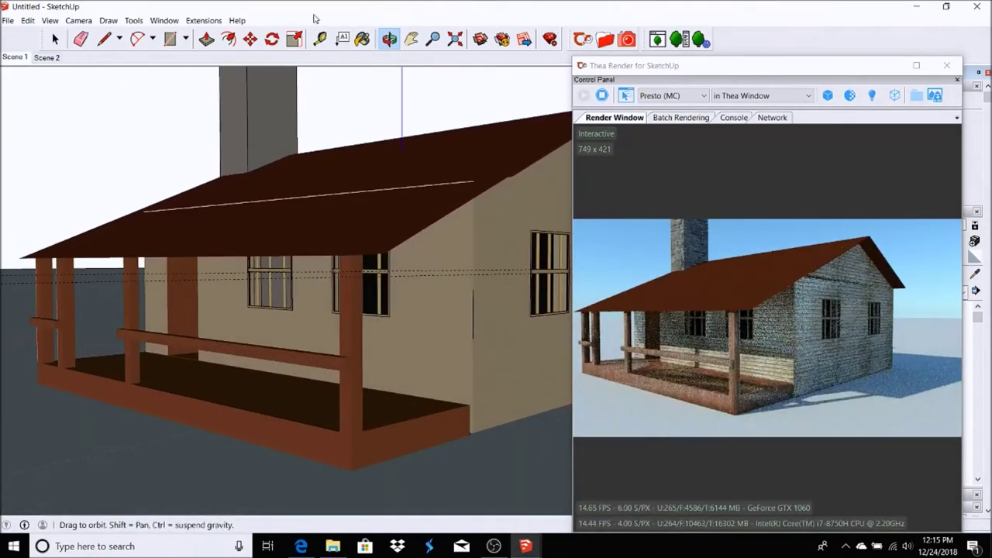
pyautogui.click(9, 58)
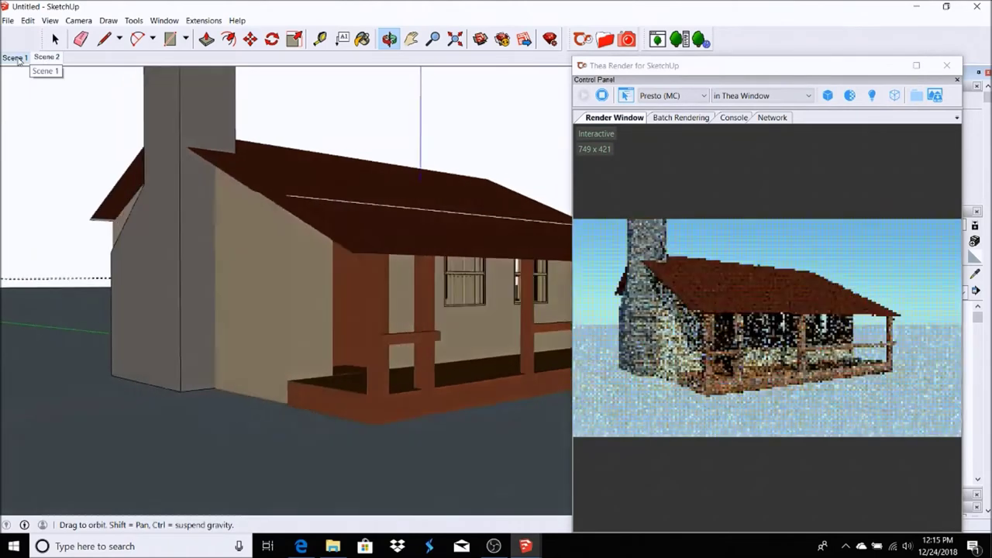
pyautogui.click(8, 20)
# Search 3D Warehouse for 'cabin door' and download the Wooden entry cabin door into the model
pyautogui.moveTo(186, 95)
pyautogui.click(217, 166)
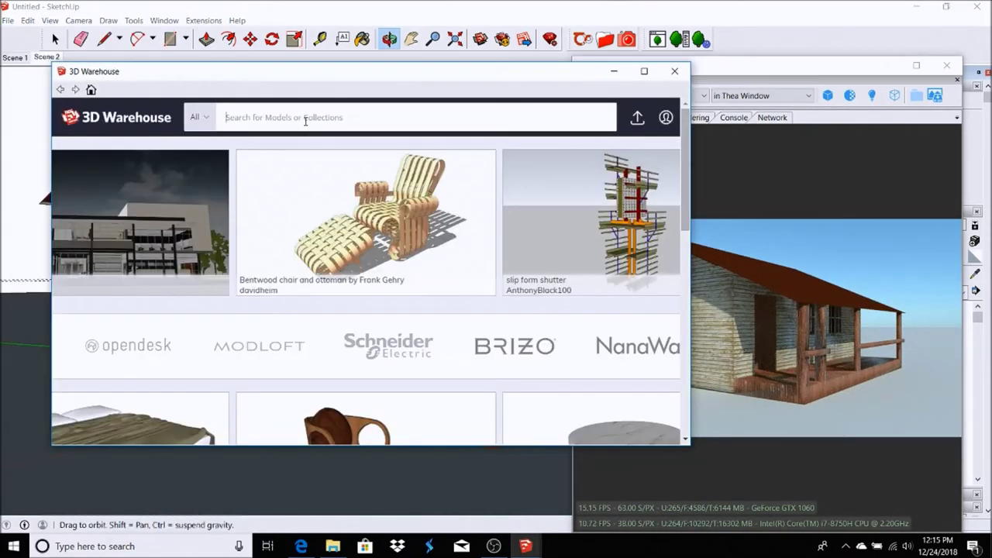
pyautogui.click(301, 118)
pyautogui.write('cabin door')
pyautogui.press('Return')
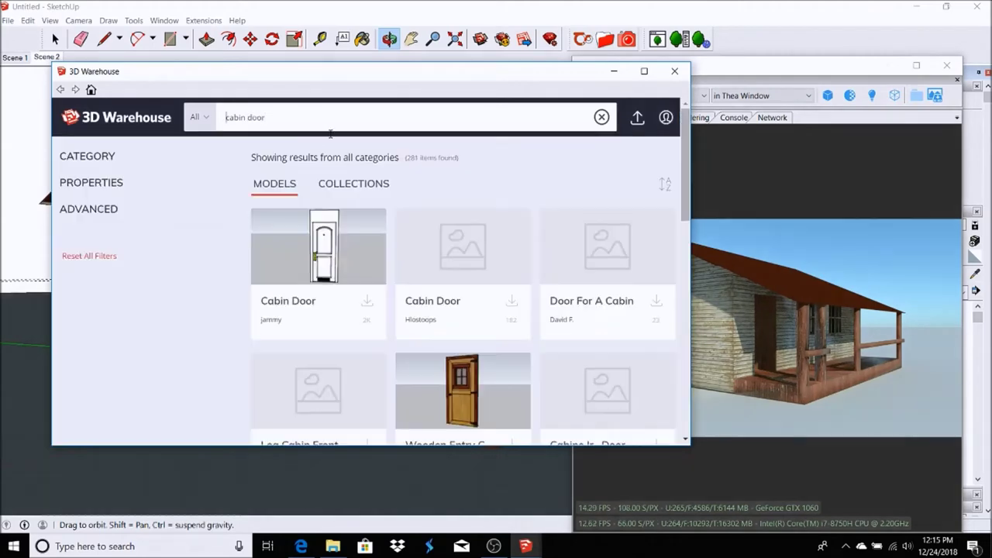
pyautogui.scroll(-2, 517, 196)
pyautogui.click(465, 217)
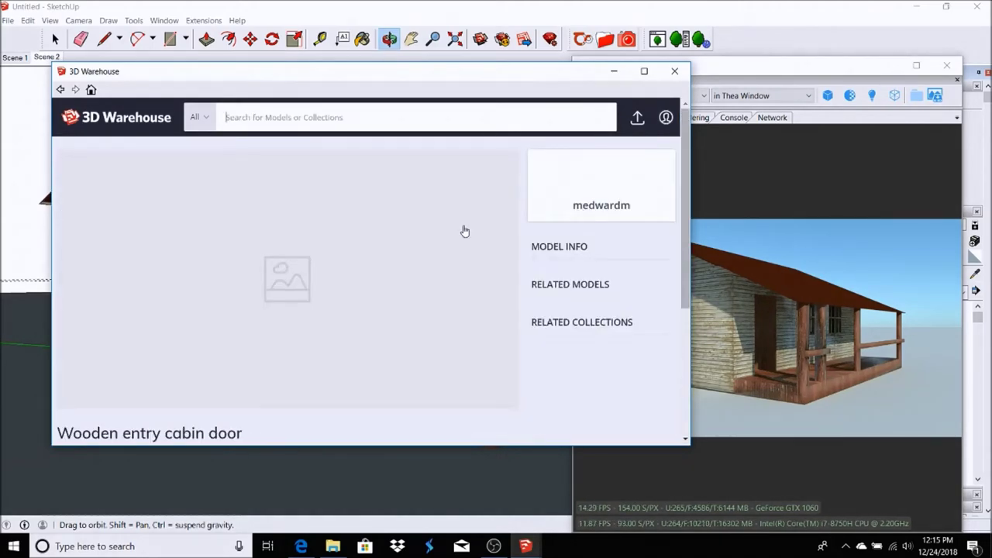
pyautogui.scroll(-2, 463, 228)
pyautogui.click(494, 349)
pyautogui.click(310, 291)
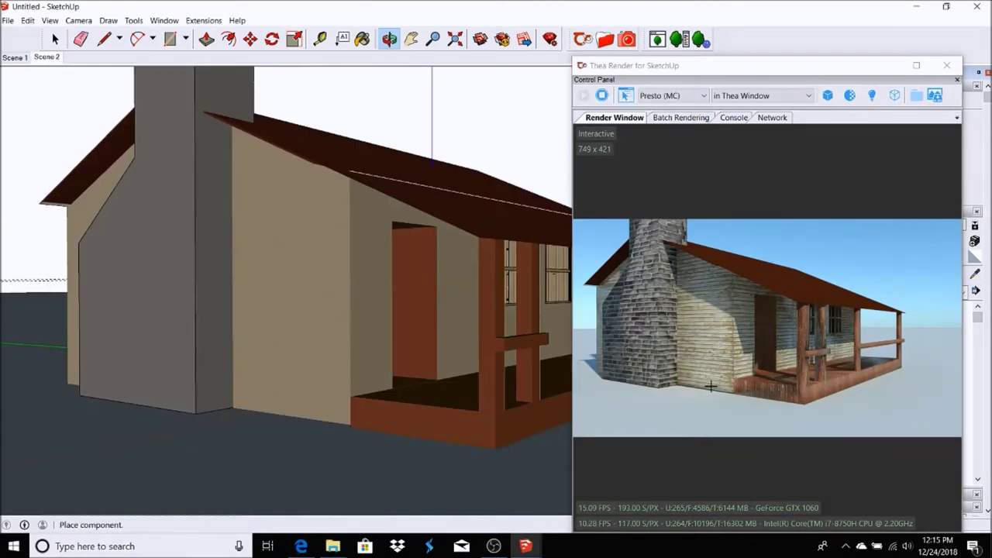
# Rotate the placed door to stand it upright
pyautogui.scroll(3, 470, 388)
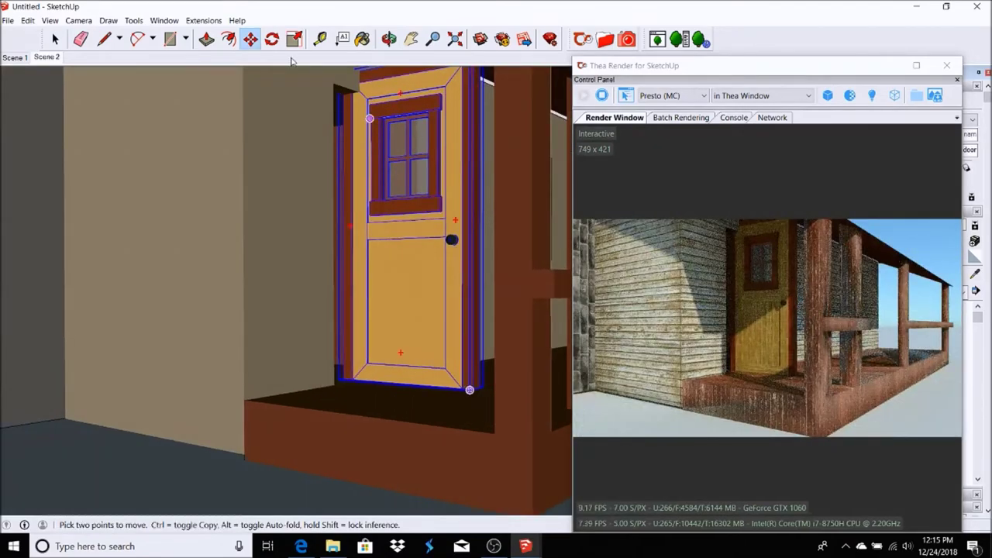
pyautogui.press('q')
pyautogui.scroll(2, 403, 372)
pyautogui.click(390, 400)
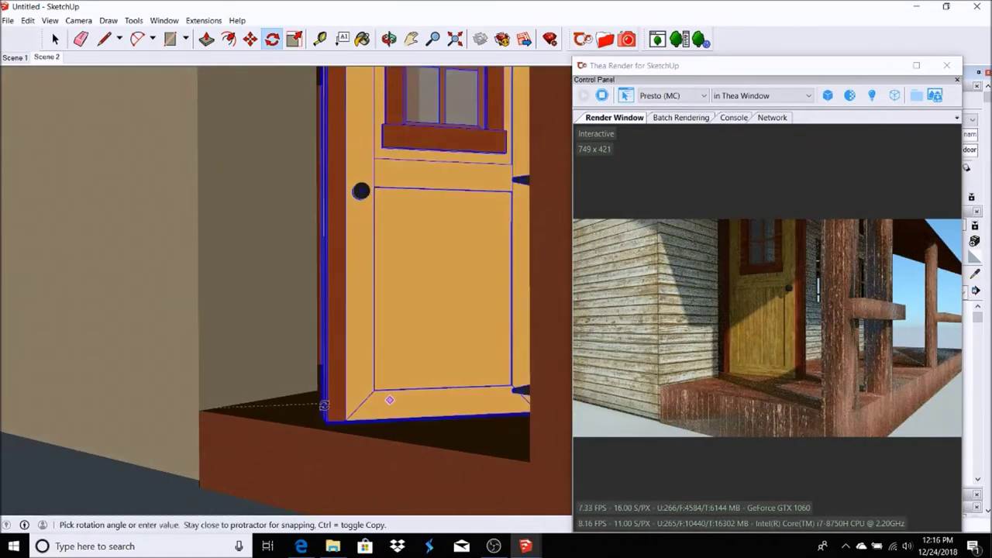
pyautogui.click(326, 412)
# Move the door into the porch doorway, orbiting to check its position
pyautogui.press('m')
pyautogui.moveTo(393, 297)
pyautogui.mouseDown(button='middle')
pyautogui.moveTo(354, 365)
pyautogui.moveTo(317, 387)
pyautogui.mouseUp(button='middle')
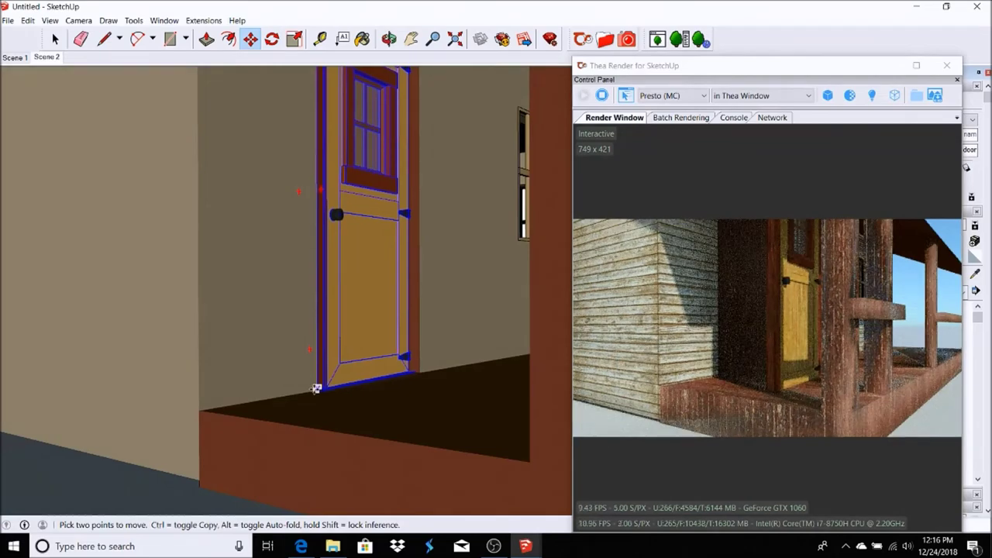
pyautogui.scroll(-2, 414, 416)
pyautogui.scroll(2, 403, 433)
pyautogui.scroll(2, 404, 434)
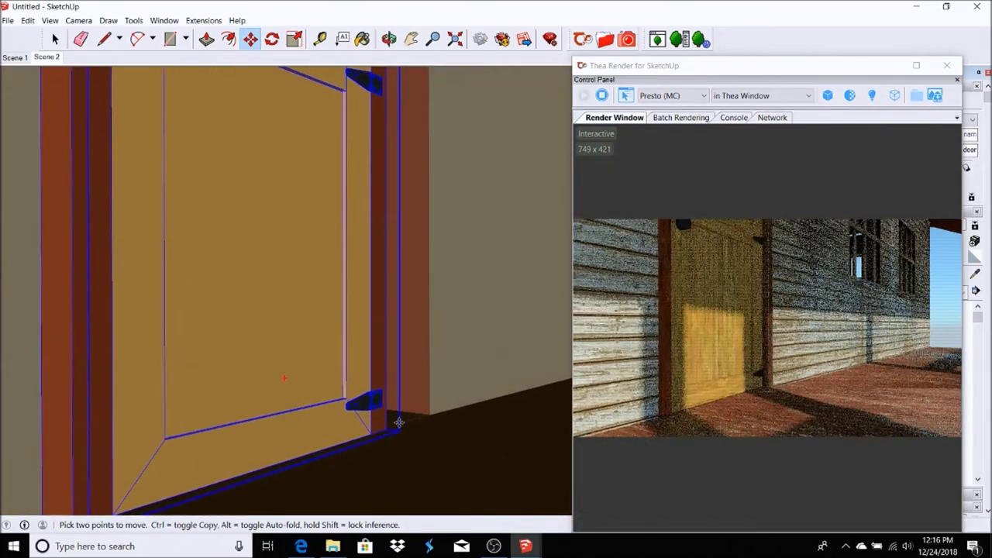
pyautogui.moveTo(383, 427); pyautogui.dragTo(410, 432, button='middle')
pyautogui.scroll(-2, 369, 393)
pyautogui.moveTo(369, 393); pyautogui.dragTo(233, 233, button='middle')
# Scale and re-rotate the door to fit, checking it from Scene 2 and Scene 1
pyautogui.click(133, 20)
pyautogui.click(155, 122)
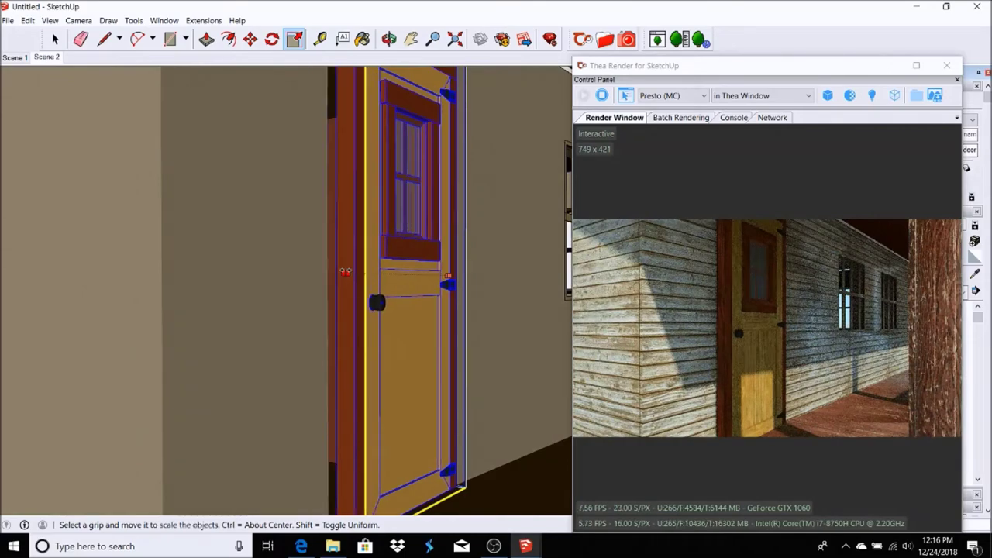
pyautogui.scroll(-2, 387, 388)
pyautogui.press('q')
pyautogui.scroll(2, 436, 458)
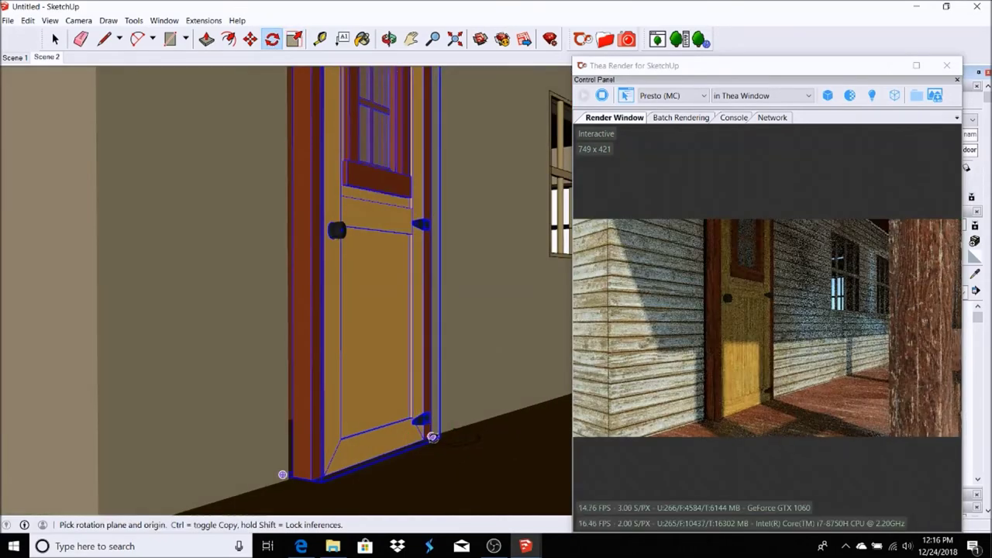
pyautogui.scroll(-1, 313, 480)
pyautogui.scroll(-1, 314, 469)
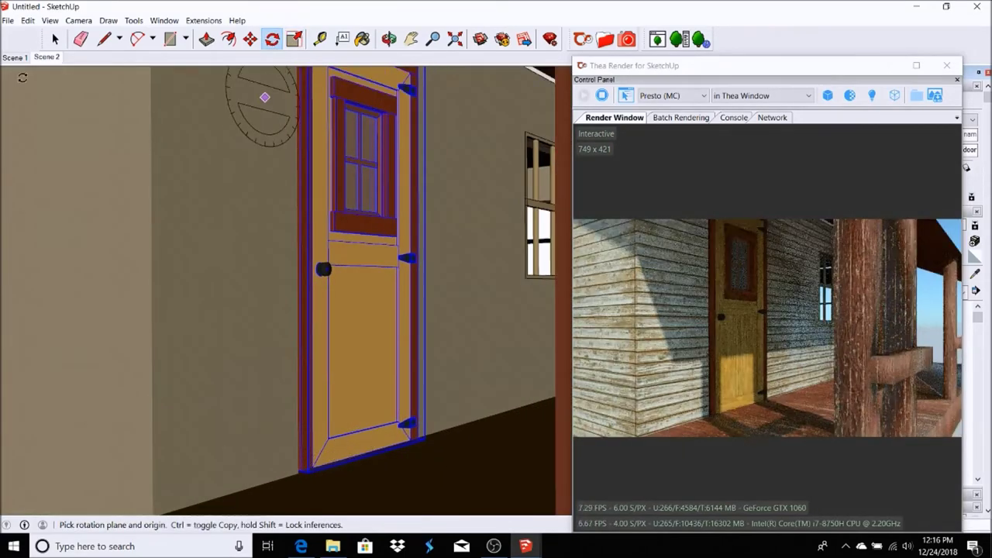
pyautogui.click(48, 57)
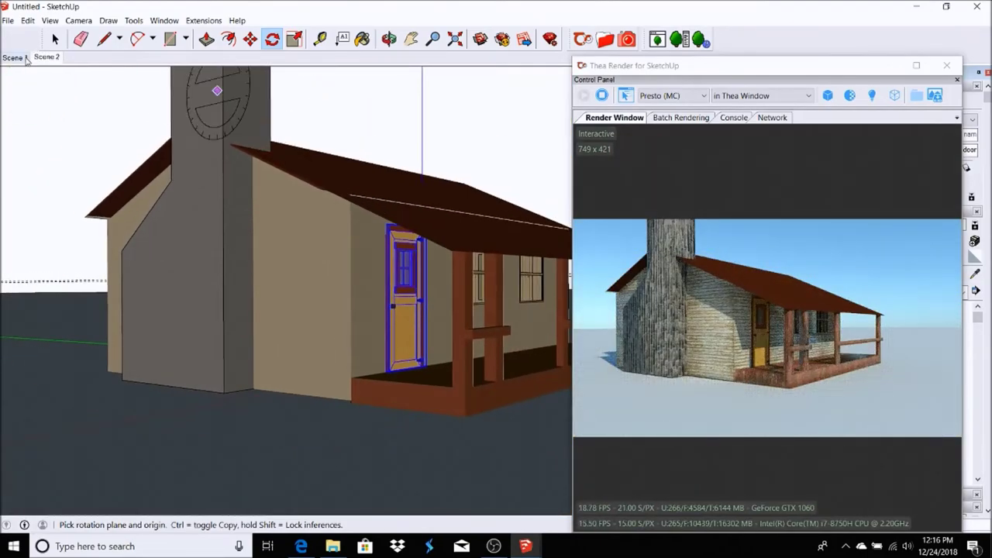
pyautogui.click(15, 57)
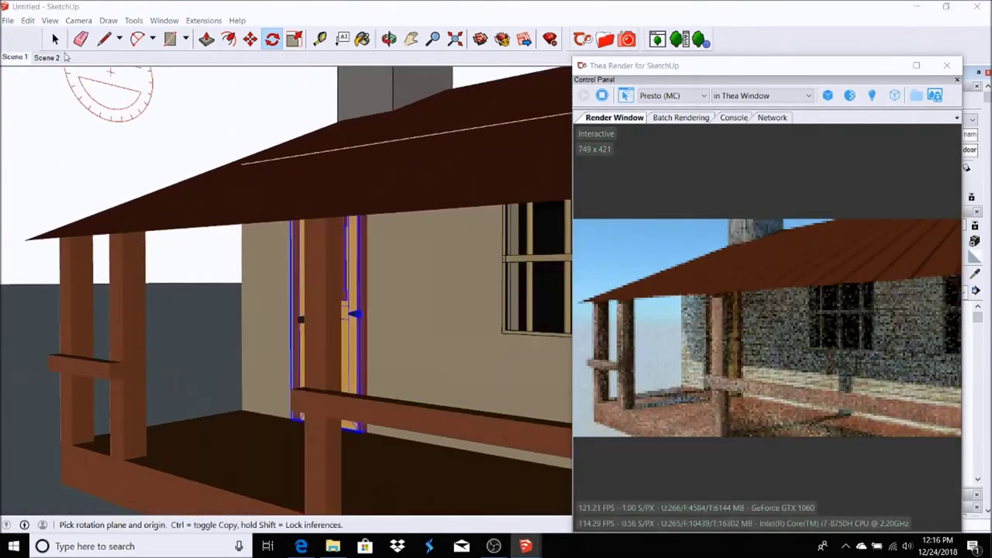
pyautogui.press('space')
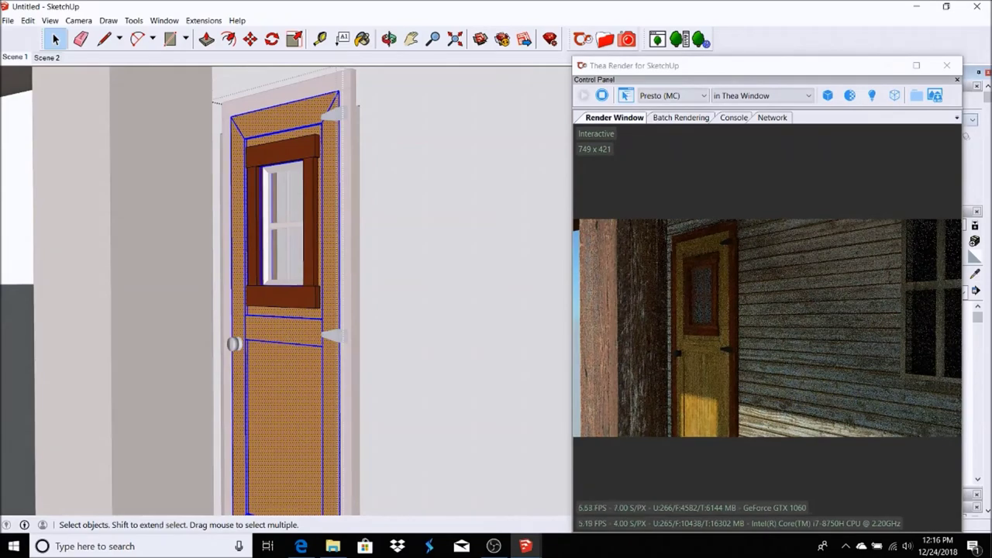
pyautogui.press('b')
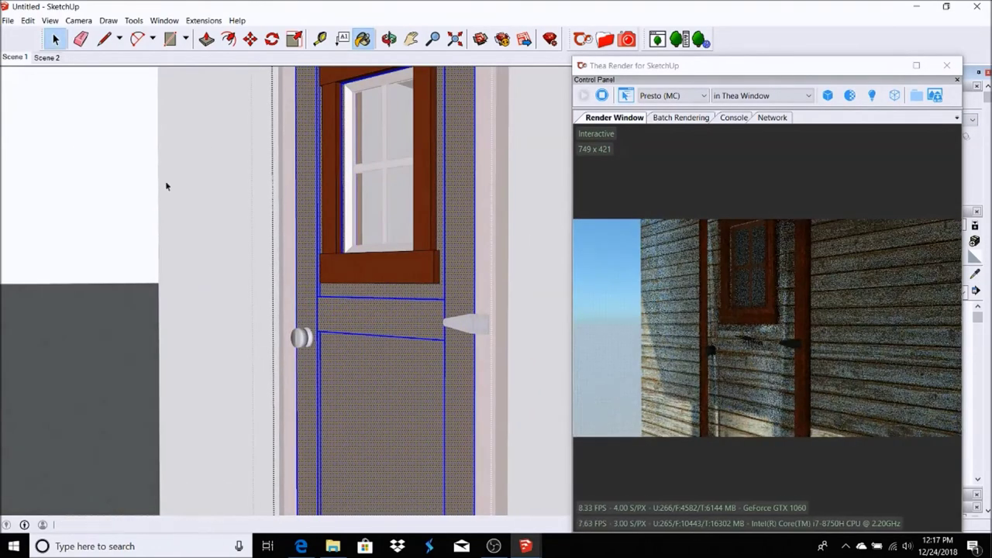
pyautogui.press('space')
pyautogui.rightClick(399, 195)
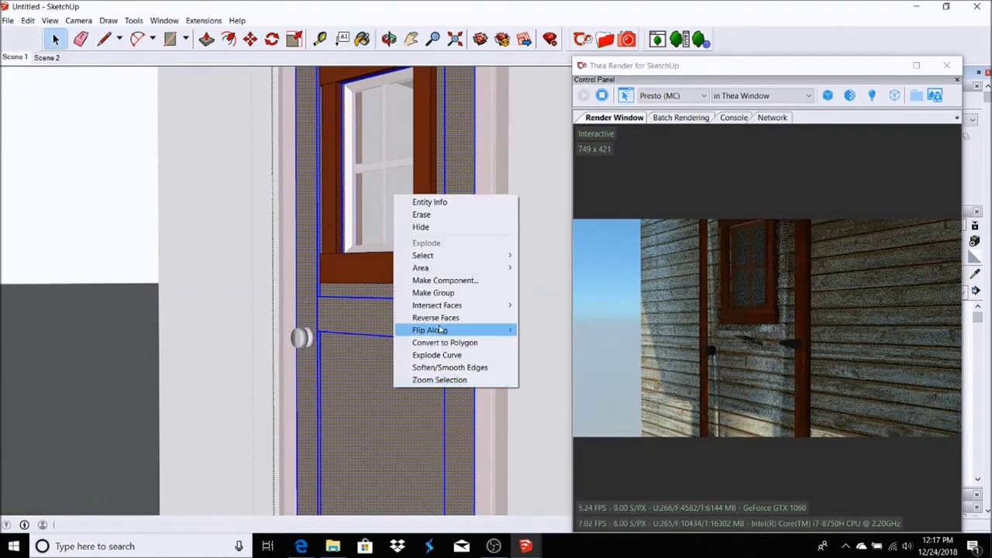
pyautogui.click(323, 312)
pyautogui.scroll(-5, 323, 312)
pyautogui.scroll(-3, 321, 313)
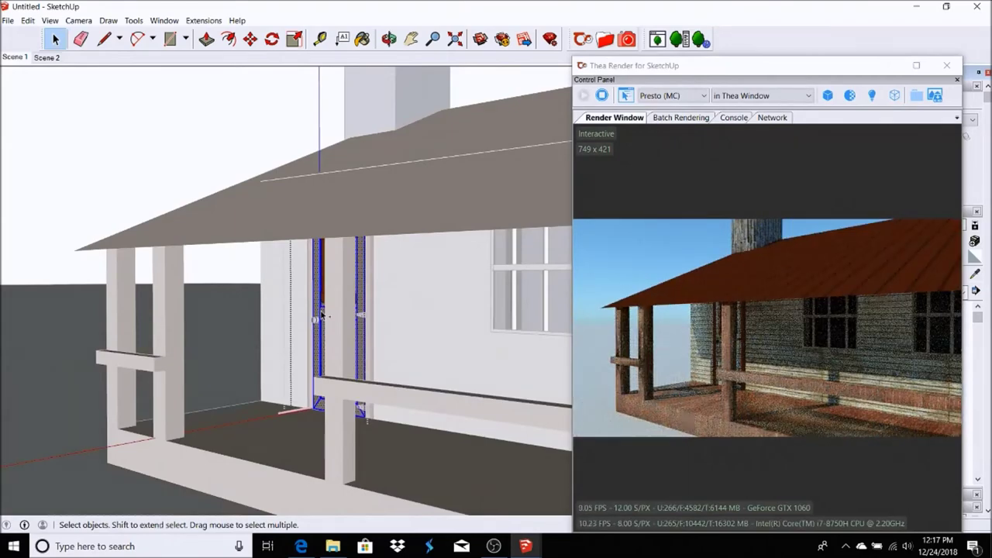
pyautogui.scroll(3, 321, 314)
pyautogui.scroll(3, 310, 322)
pyautogui.scroll(2, 291, 333)
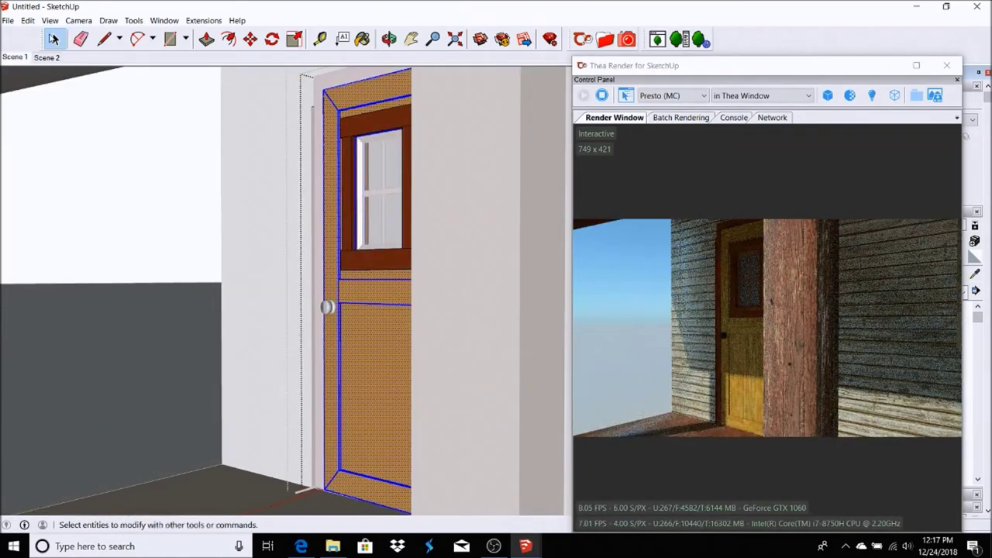
pyautogui.click(149, 147)
pyautogui.press('pageup')
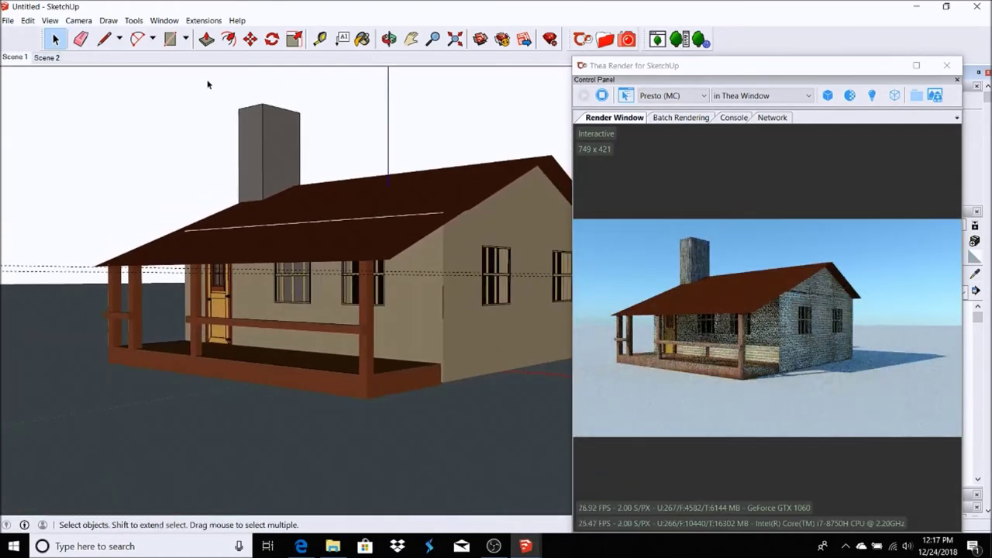
pyautogui.click(264, 122)
pyautogui.click(363, 109)
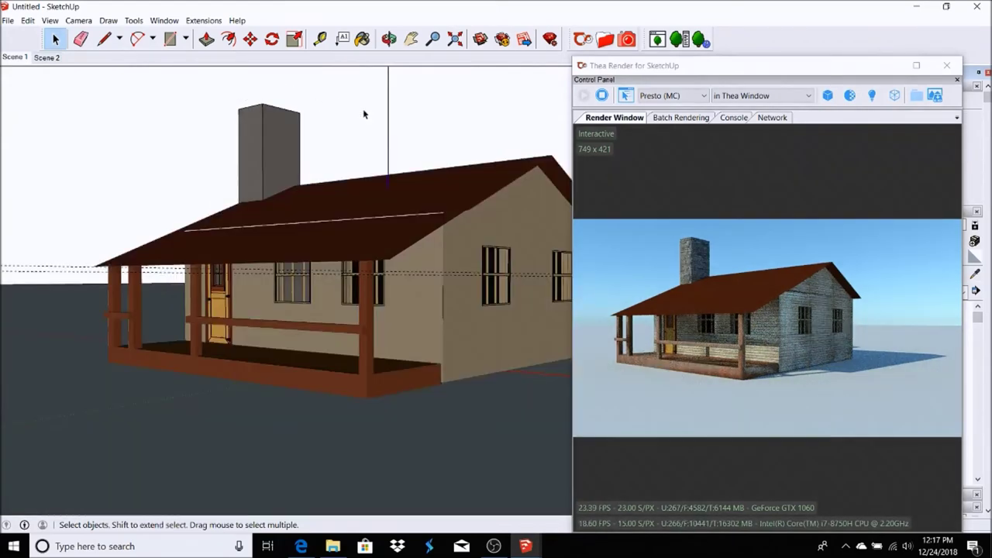
pyautogui.moveTo(695, 65); pyautogui.dragTo(674, 4)
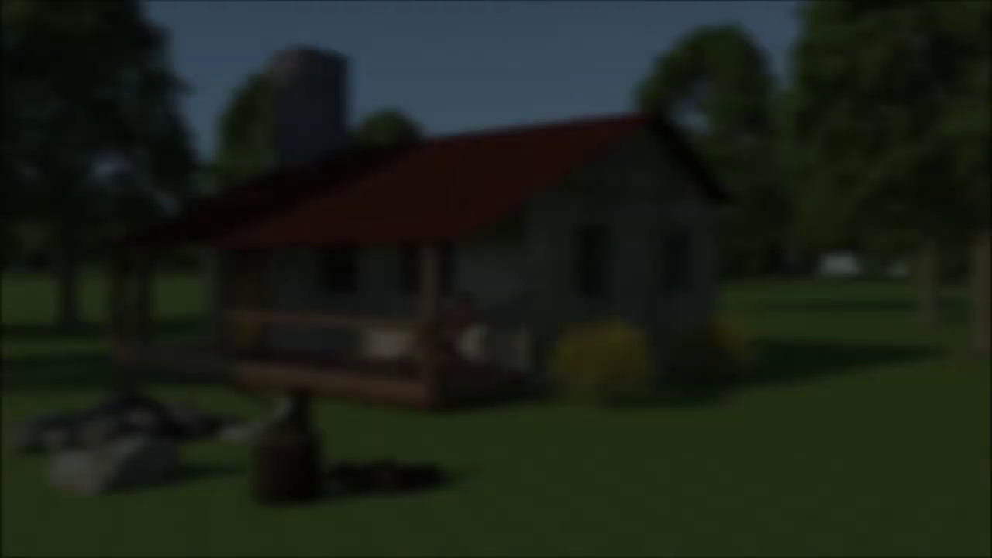